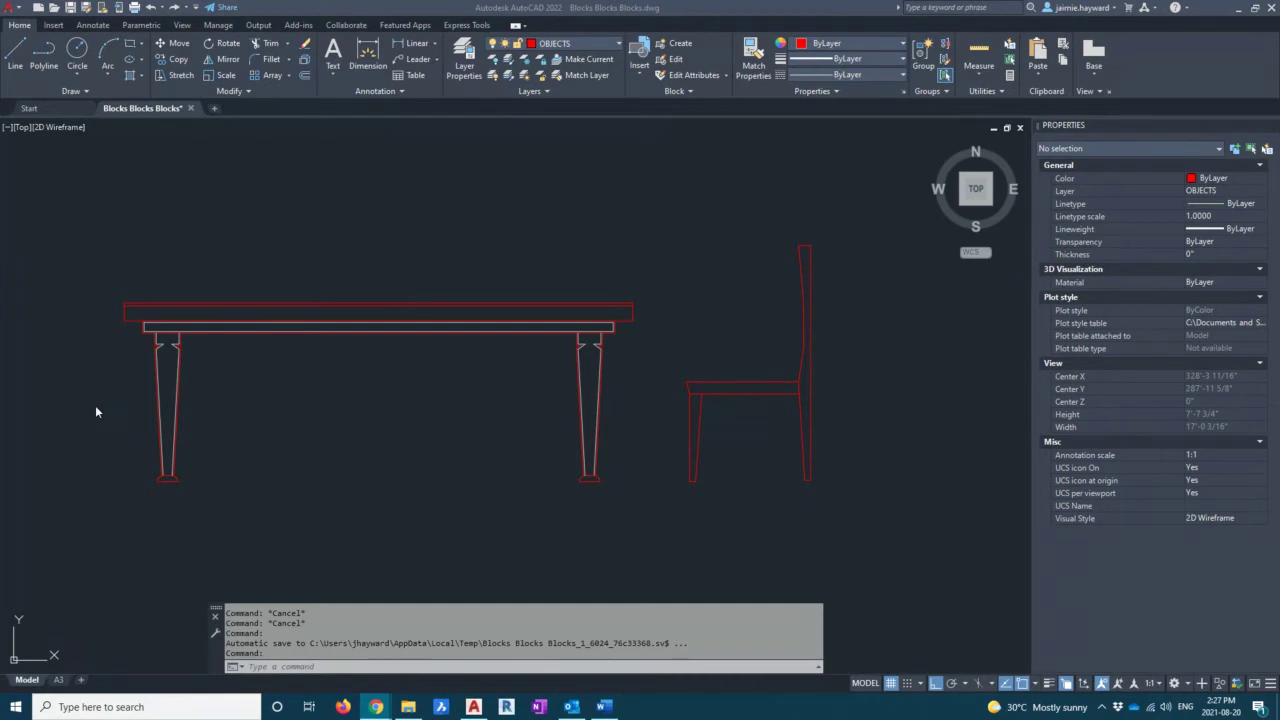
Step: Try and cancel several BLOCK, WBLOCK and misspelled command entries
click(383, 245)
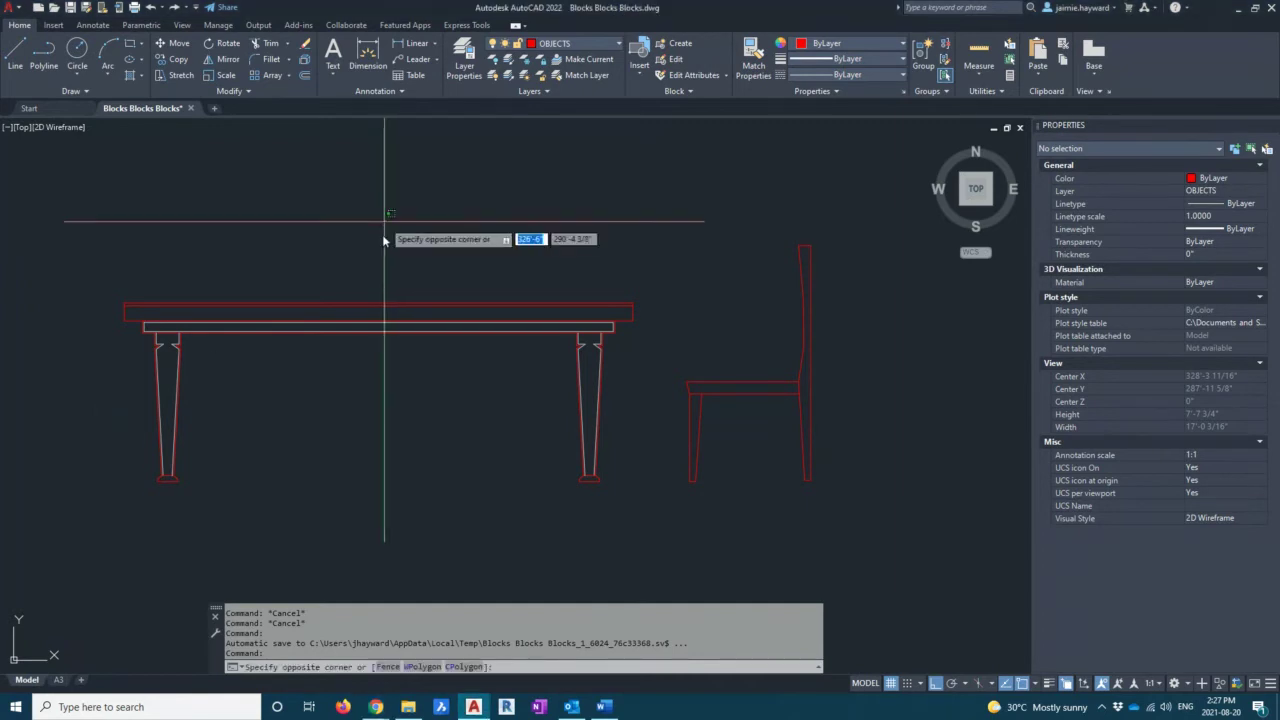
text(BLOCK)
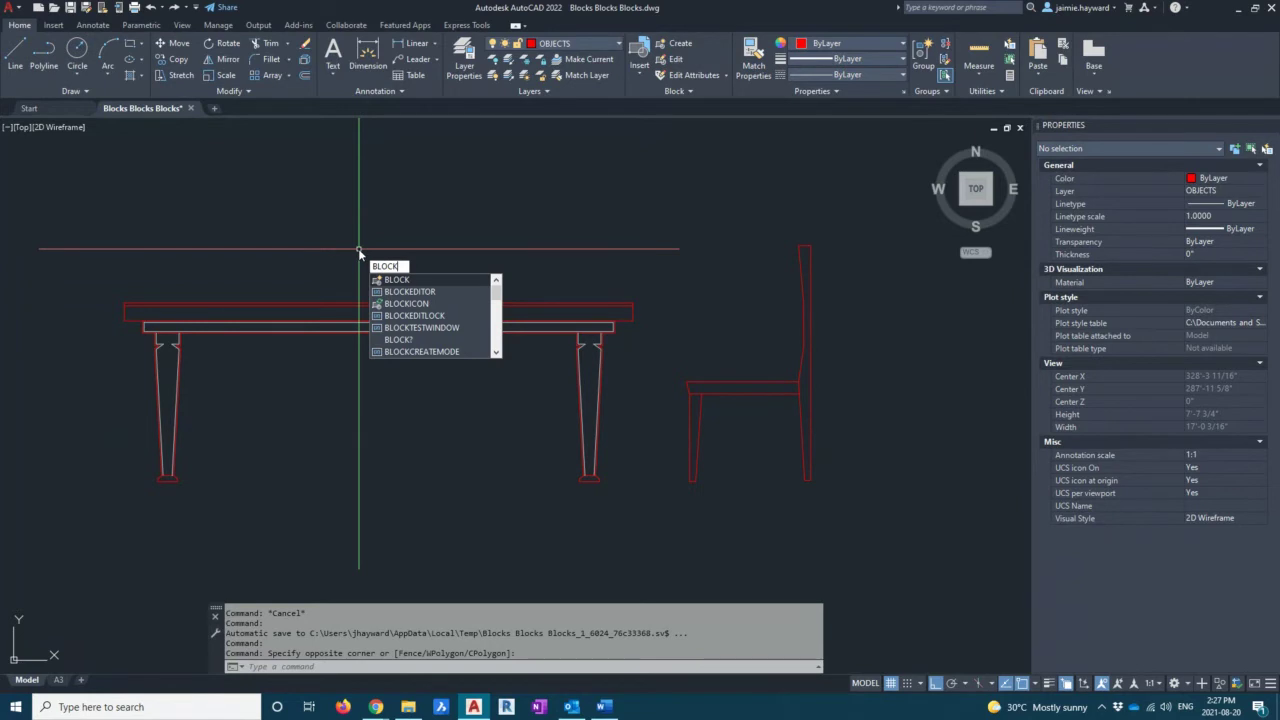
key(Escape)
text(WB)
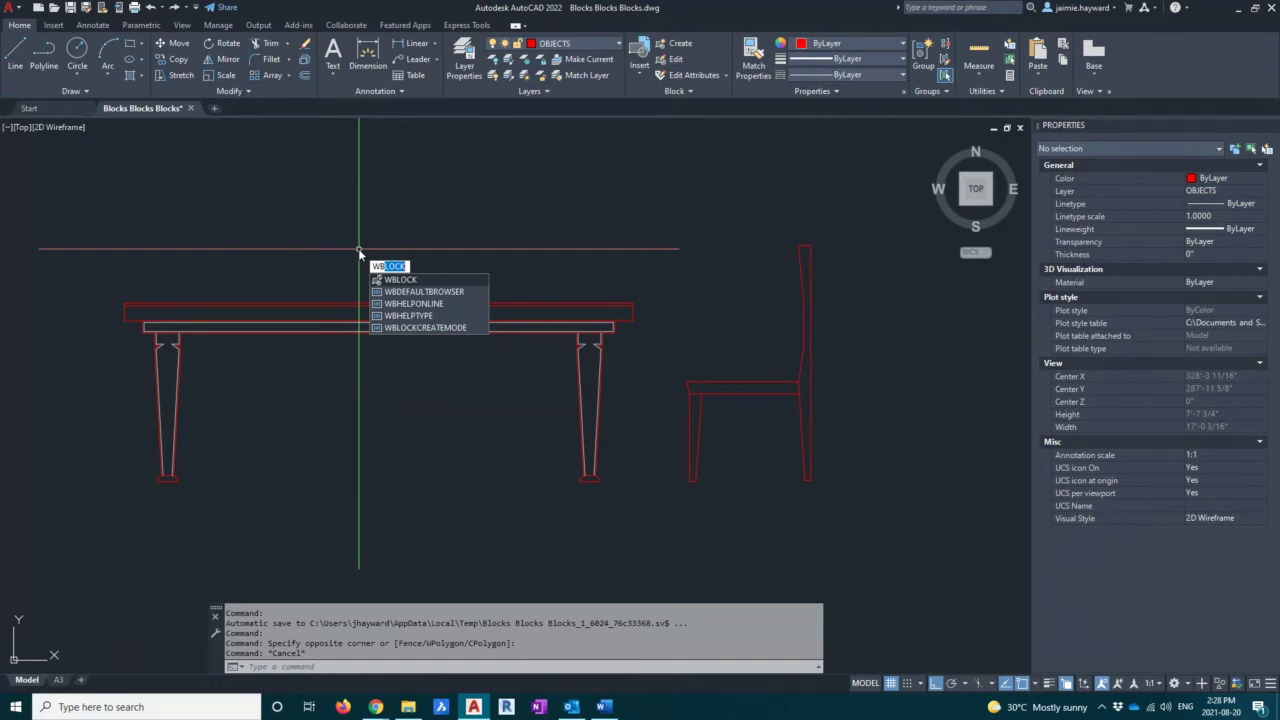
key(Escape)
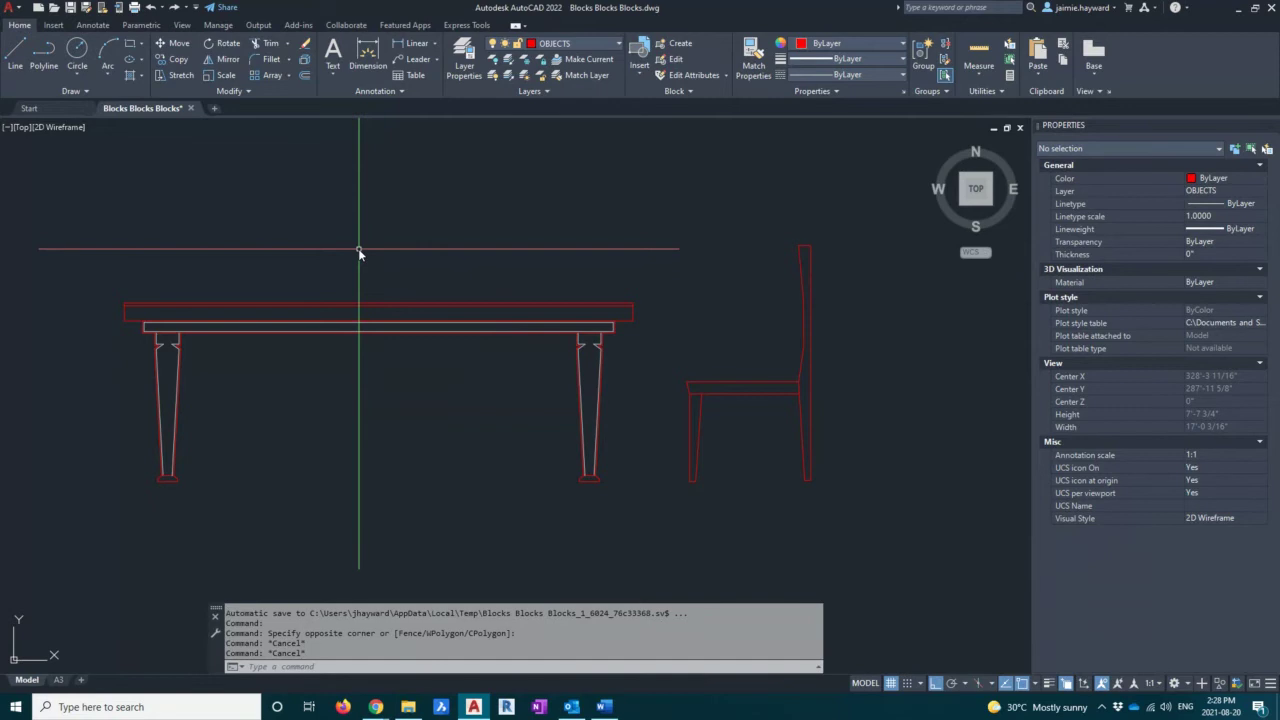
text(BLOCK)
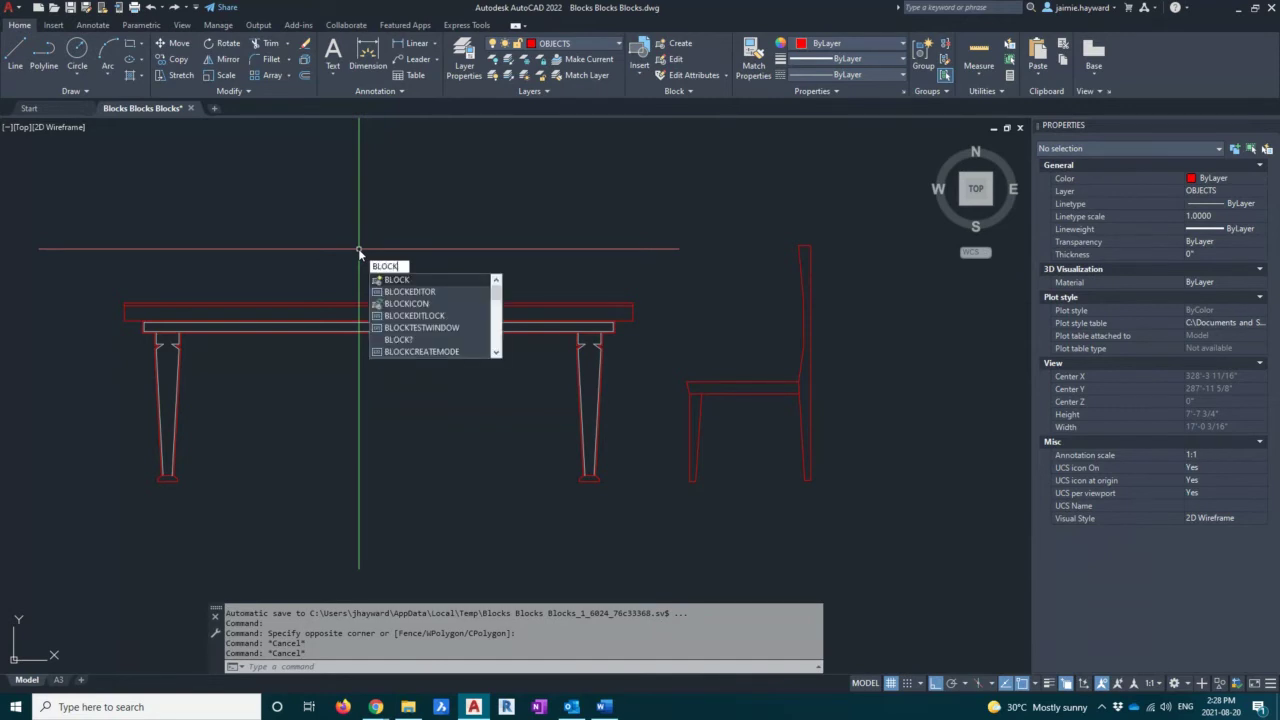
key(Escape)
key(Escape)
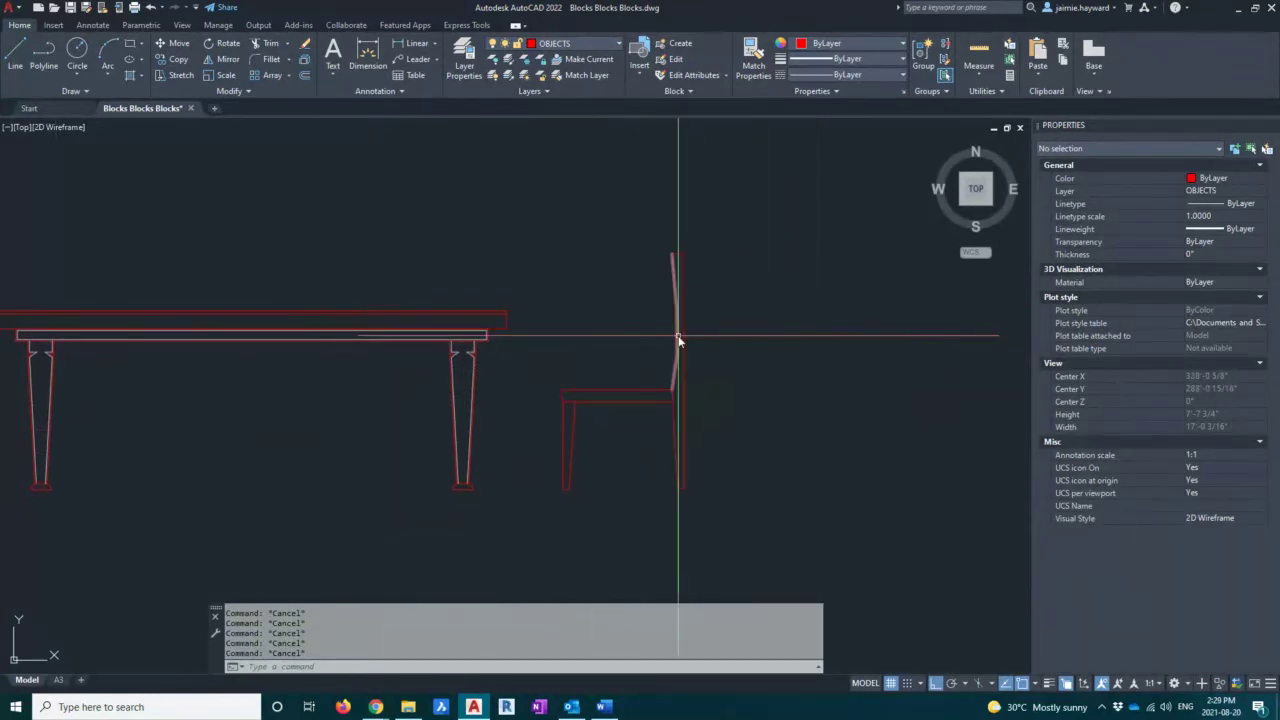
text(bock)
key(Escape)
Step: Start a block definition with B and name it DINING CHAIR
text(B)
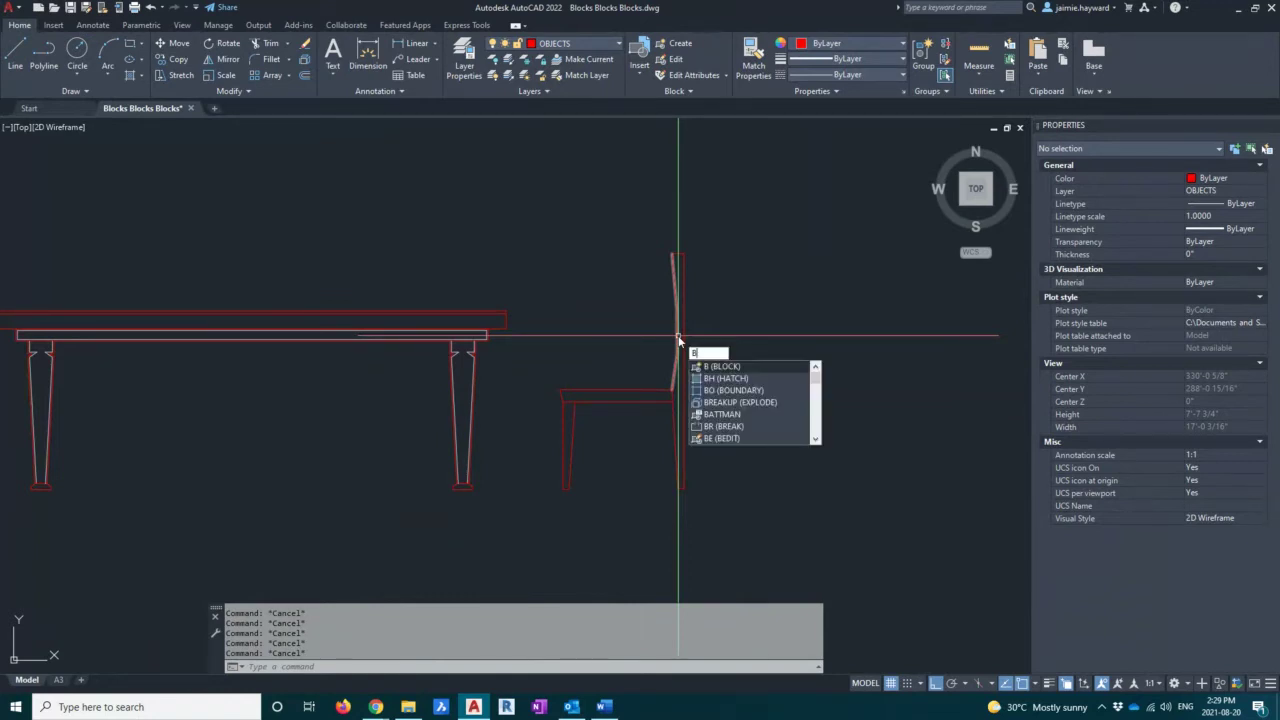
key(Return)
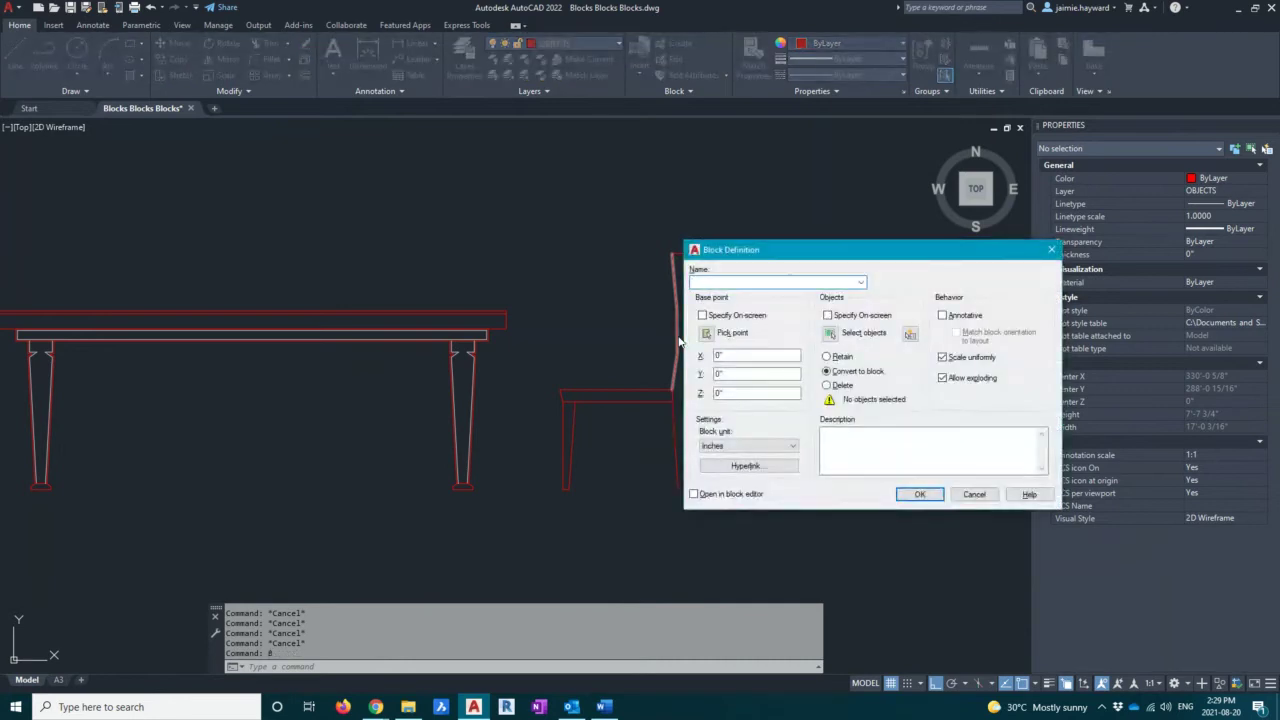
drag(819, 252, 858, 188)
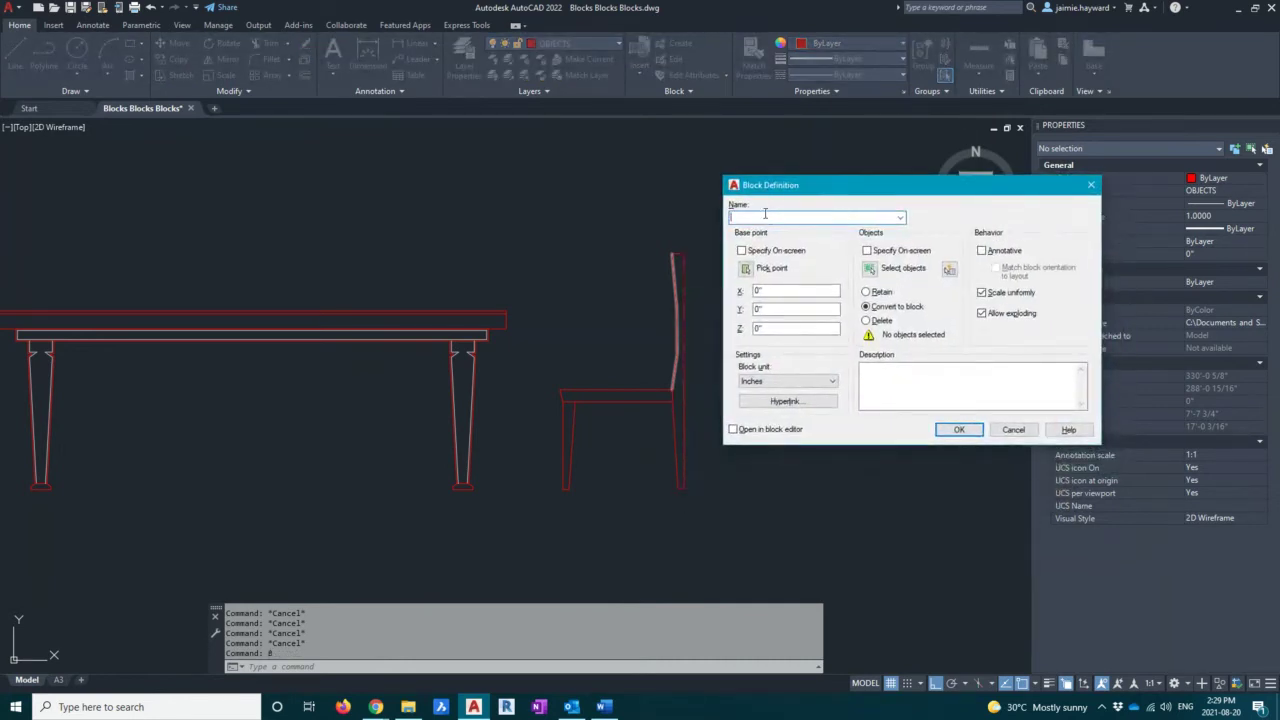
text(Dn)
key(BackSpace)
text(INING CHAIR)
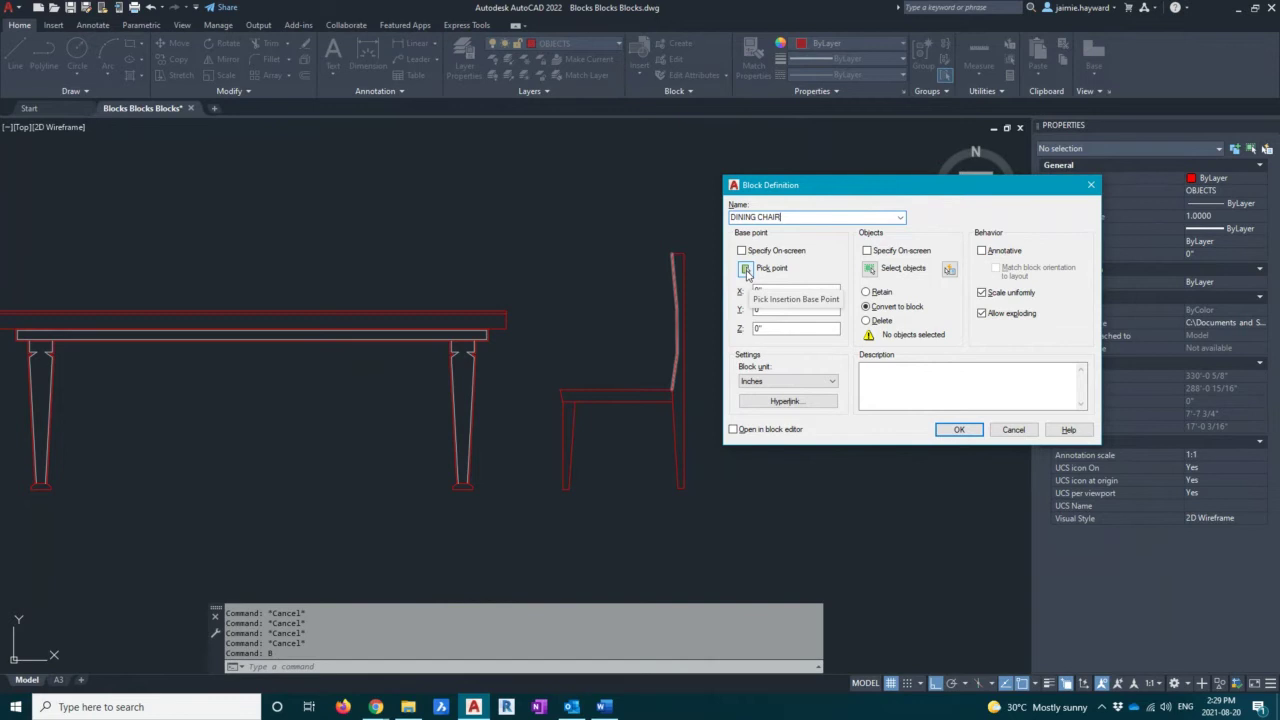
Step: Set the base point at the chair's bottom-right foot (X 332'-4 15/32", Y 286'-9 25/32")
click(745, 271)
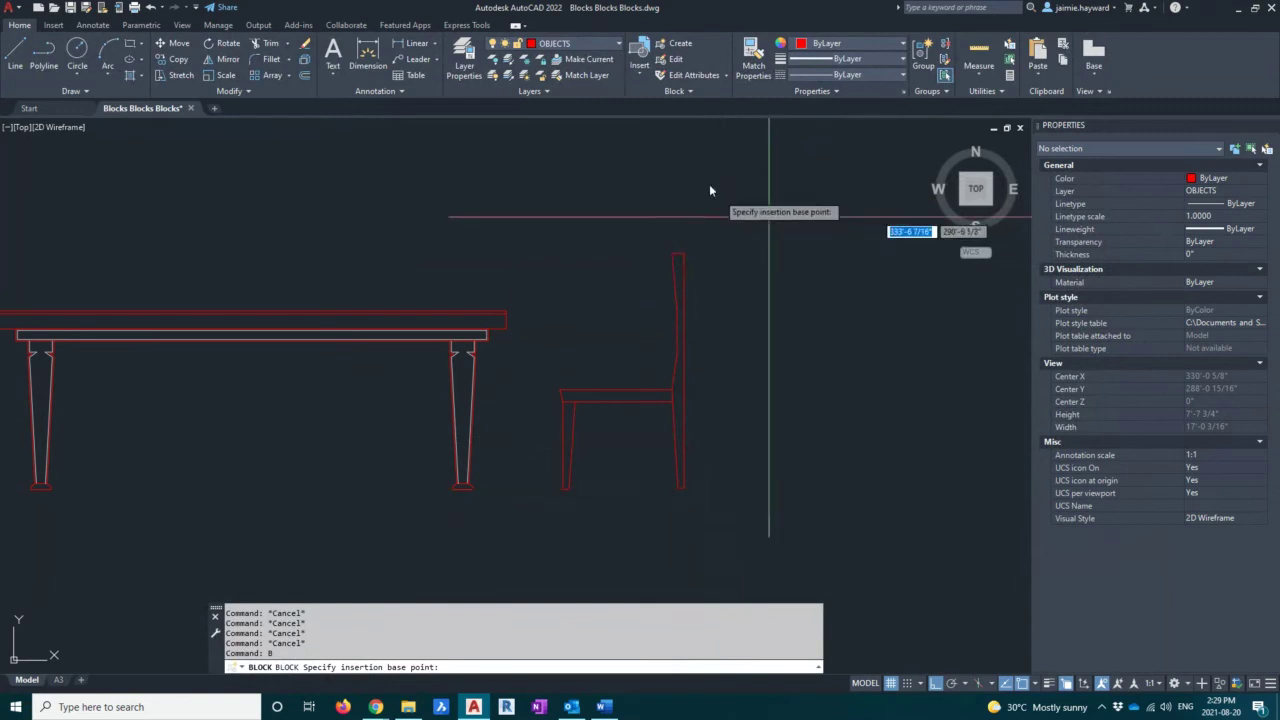
click(684, 490)
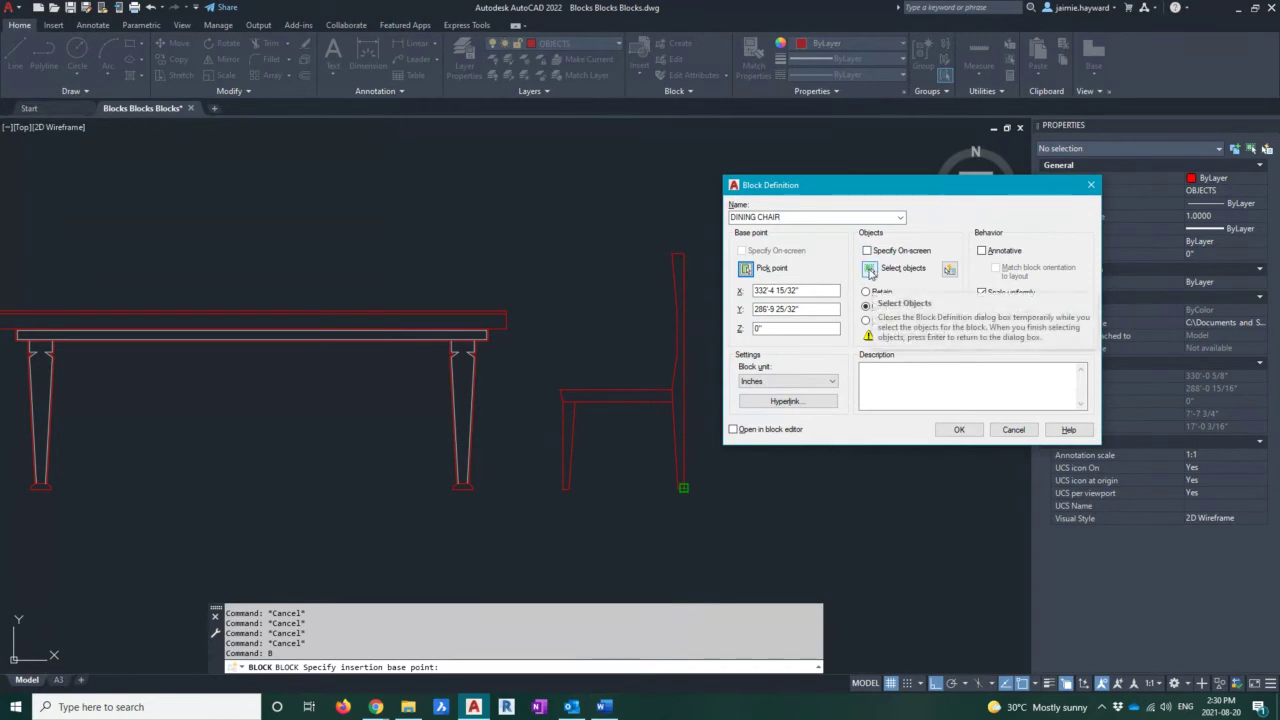
Step: Crossing-select all 11 chair objects as the block's contents, reselecting them once
click(868, 275)
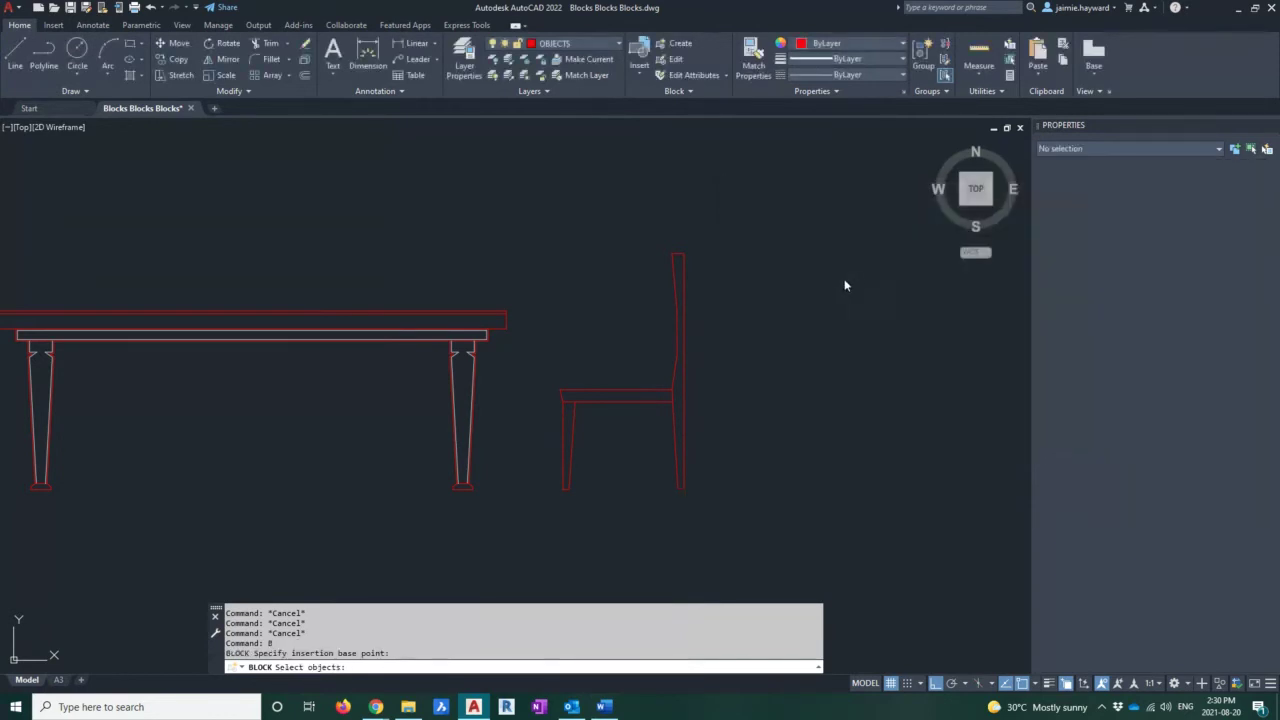
click(740, 513)
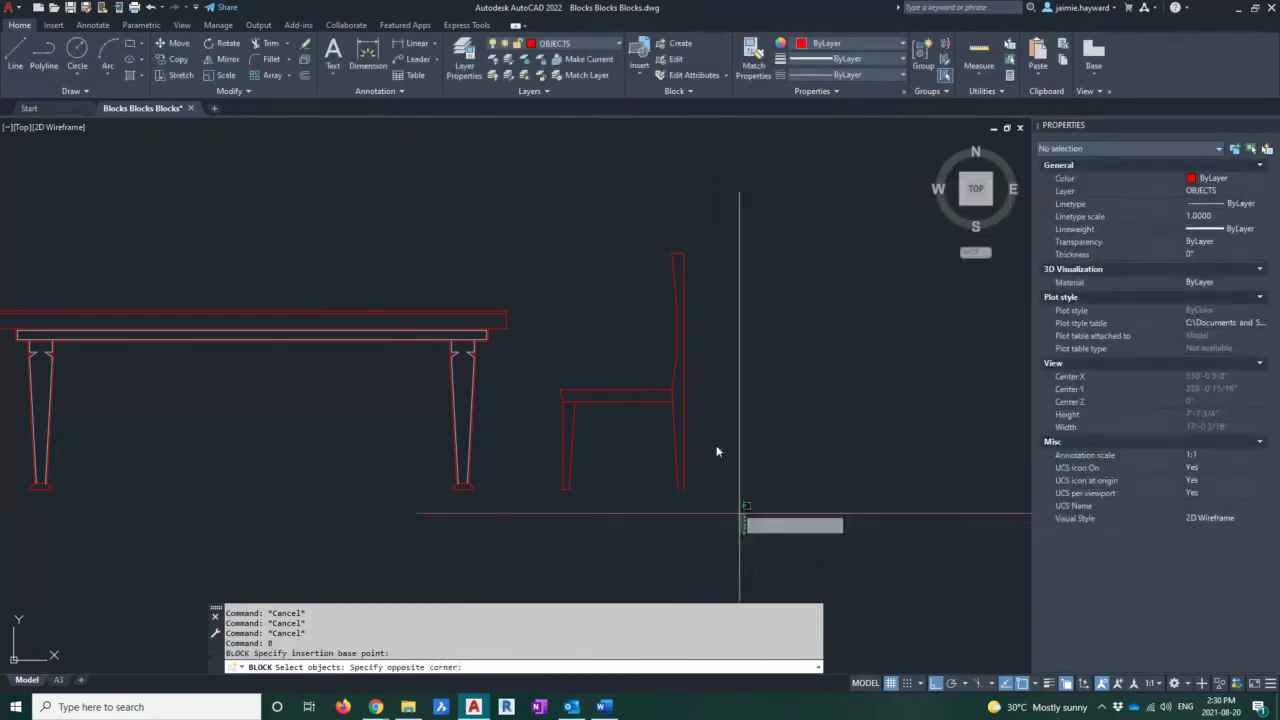
click(549, 214)
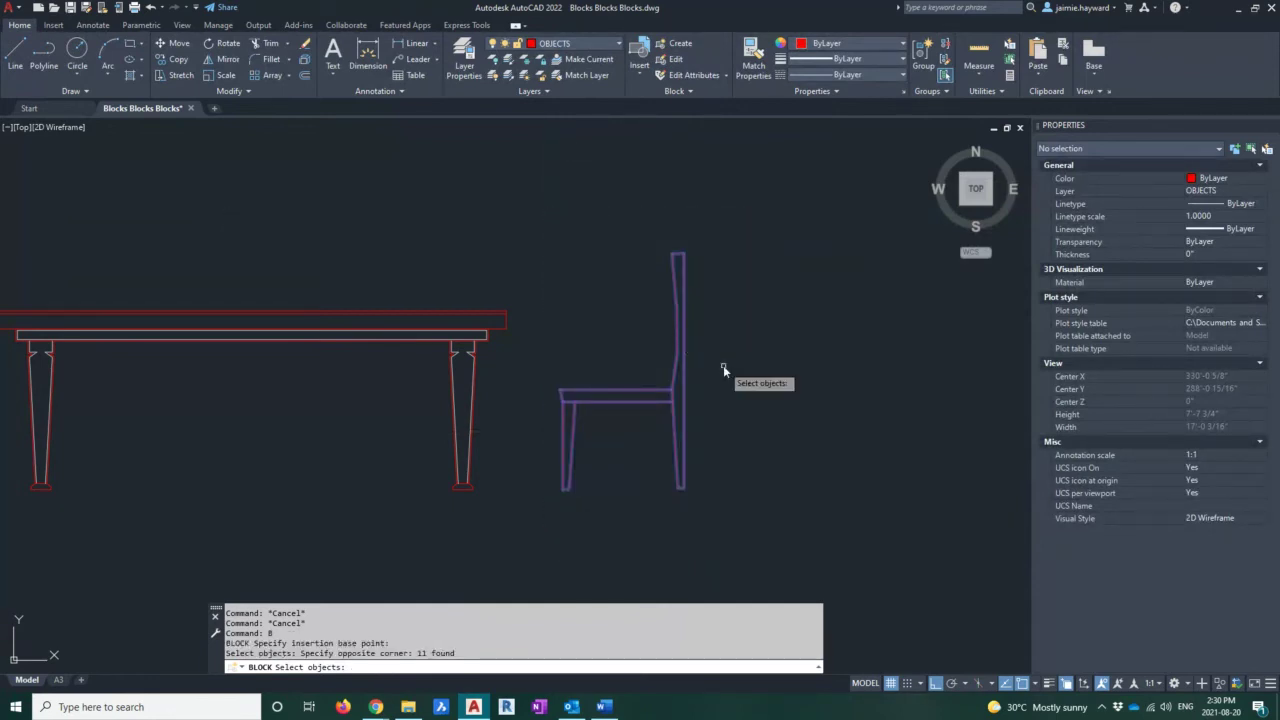
key(Return)
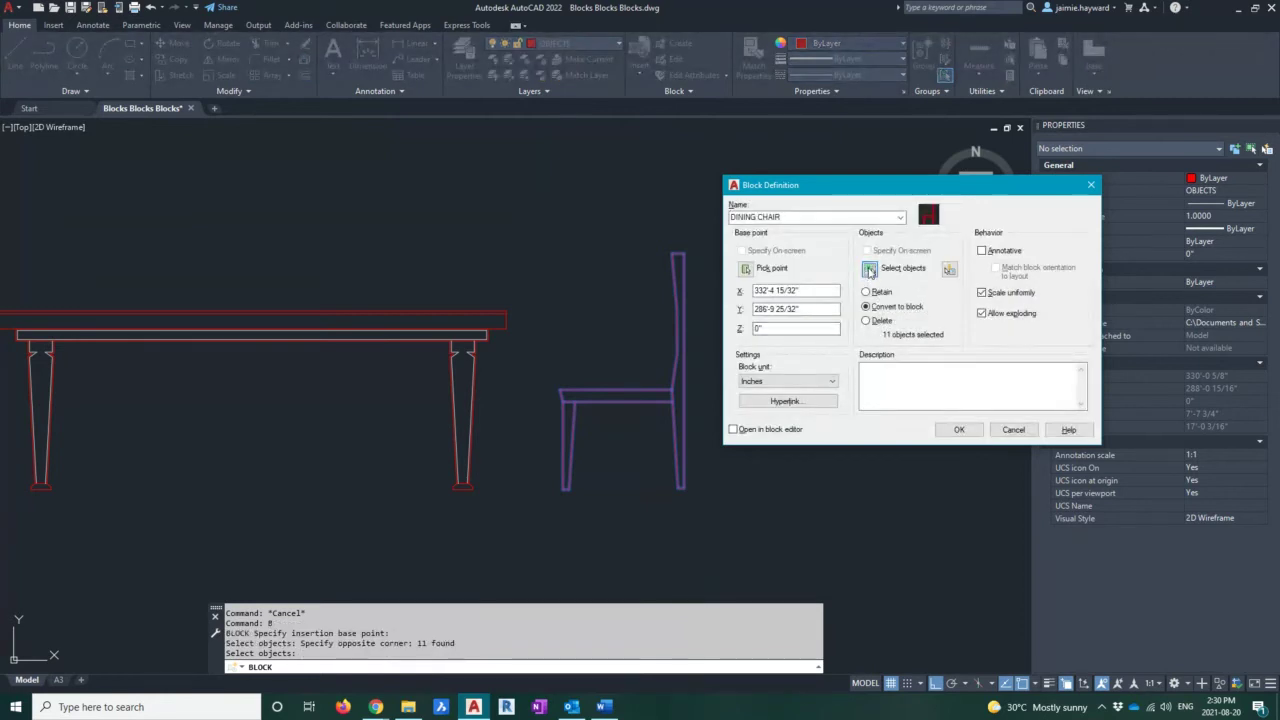
key(Return)
click(738, 543)
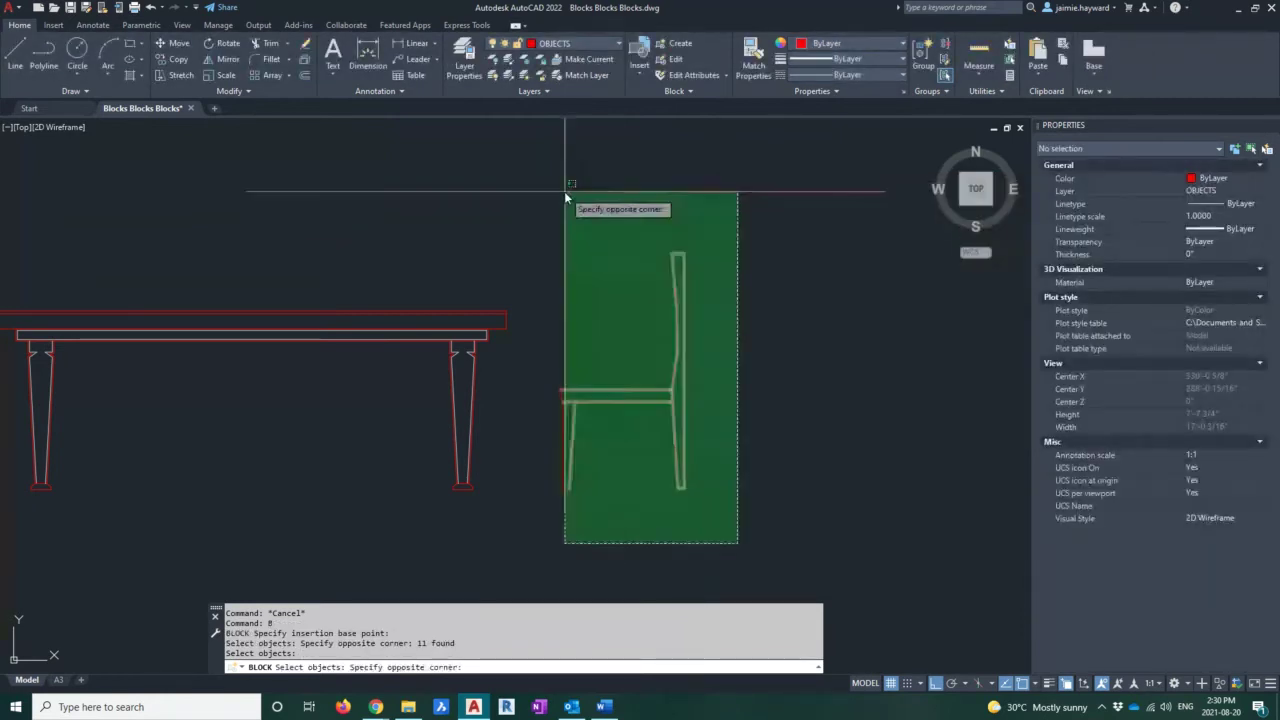
click(561, 195)
key(Return)
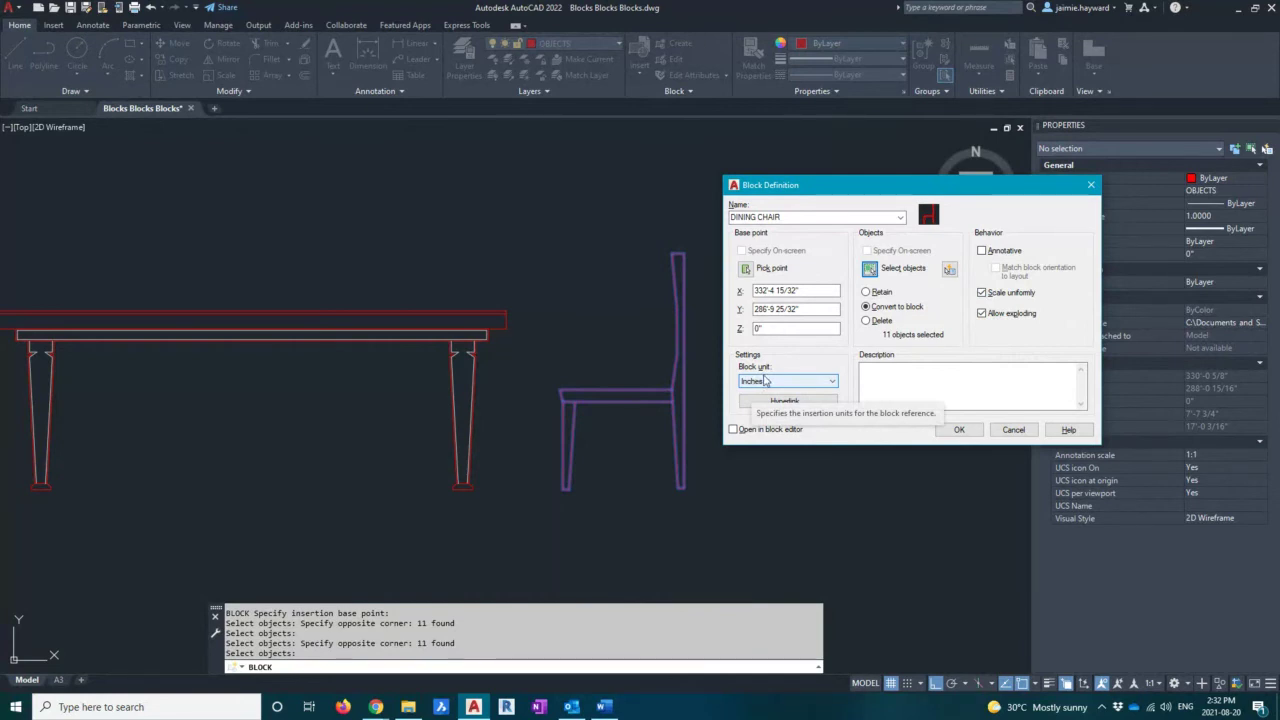
Step: Confirm the Block Definition to convert the chair into the DINING CHAIR block
click(942, 376)
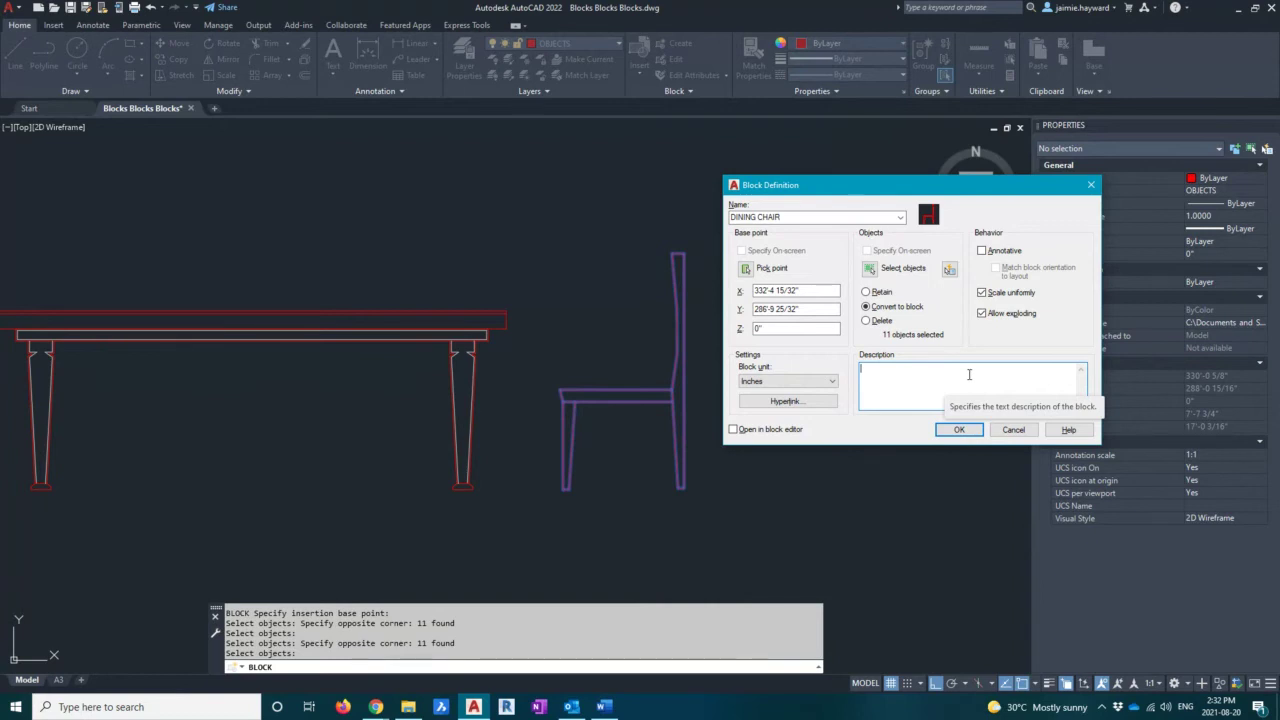
click(968, 432)
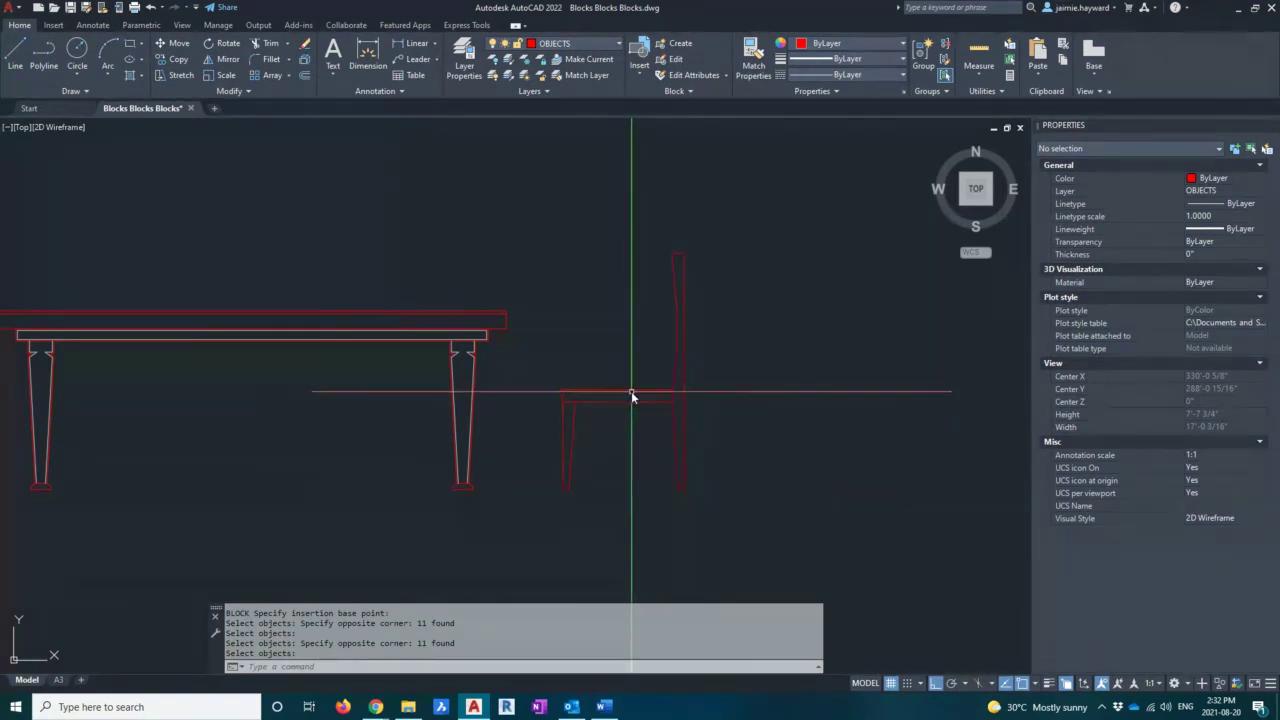
Step: Accidentally move the chair block by its base point onto the table top and lower
key(Return)
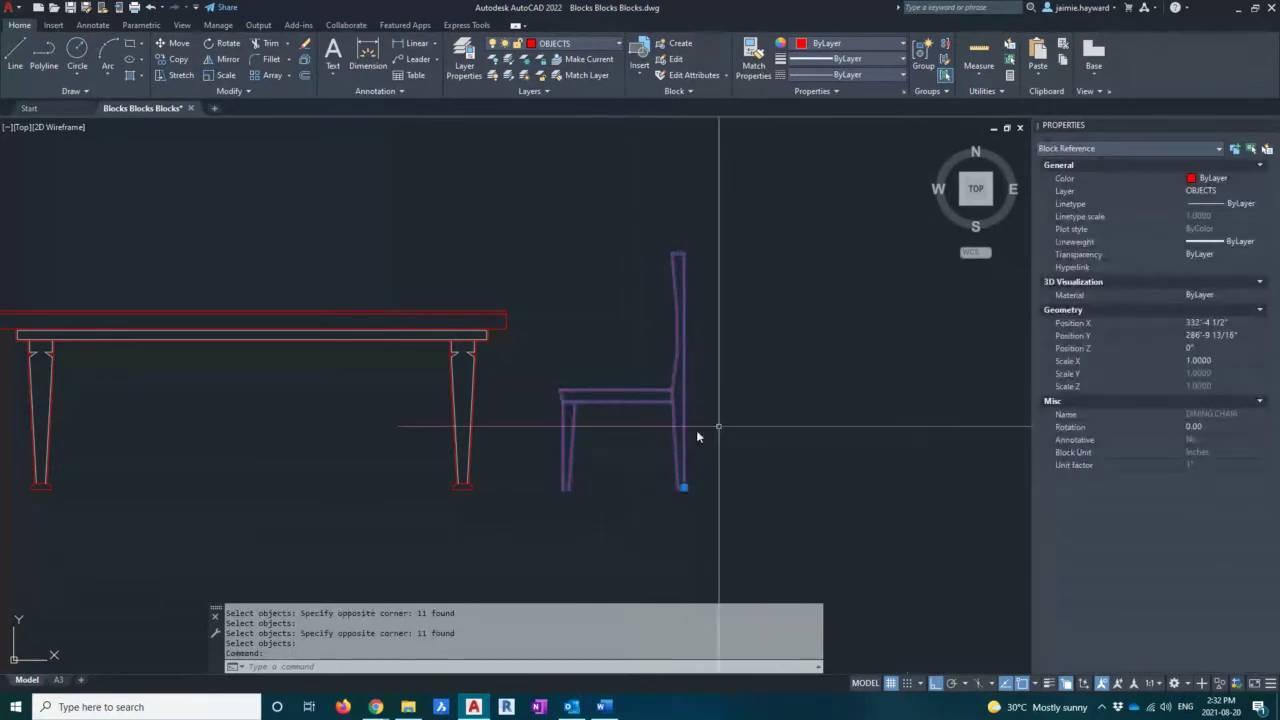
click(682, 487)
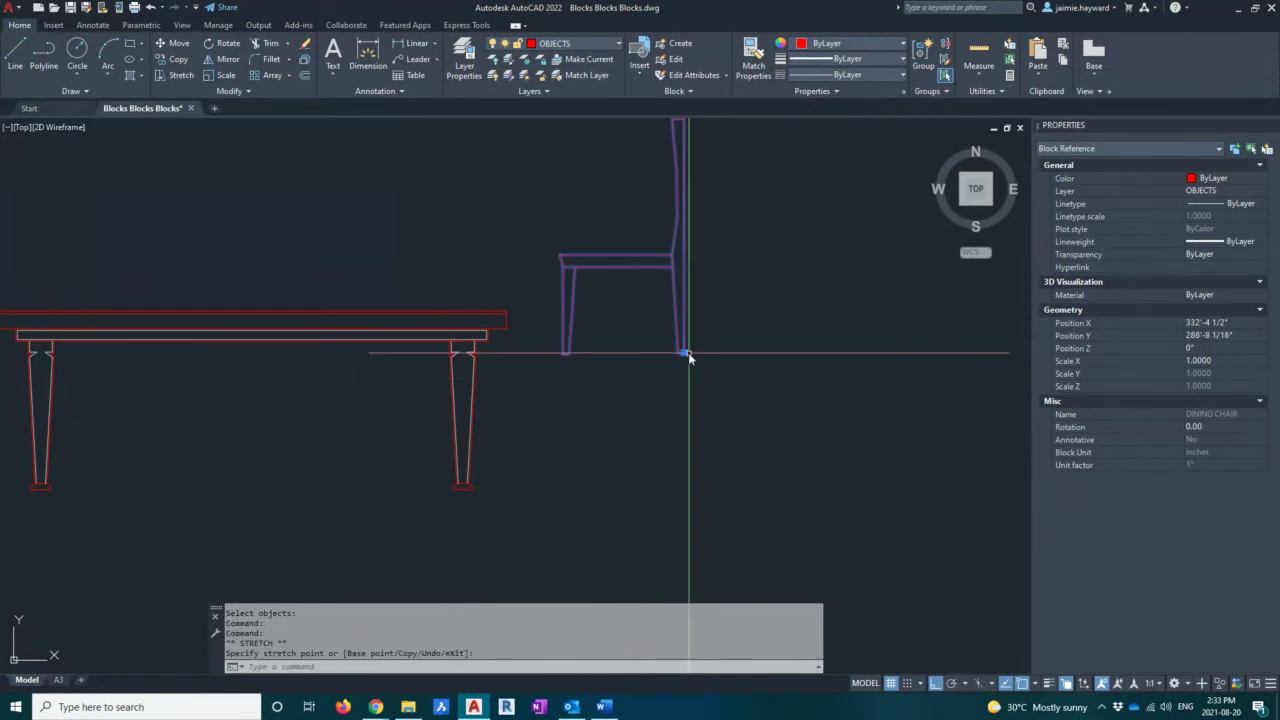
click(687, 352)
click(685, 353)
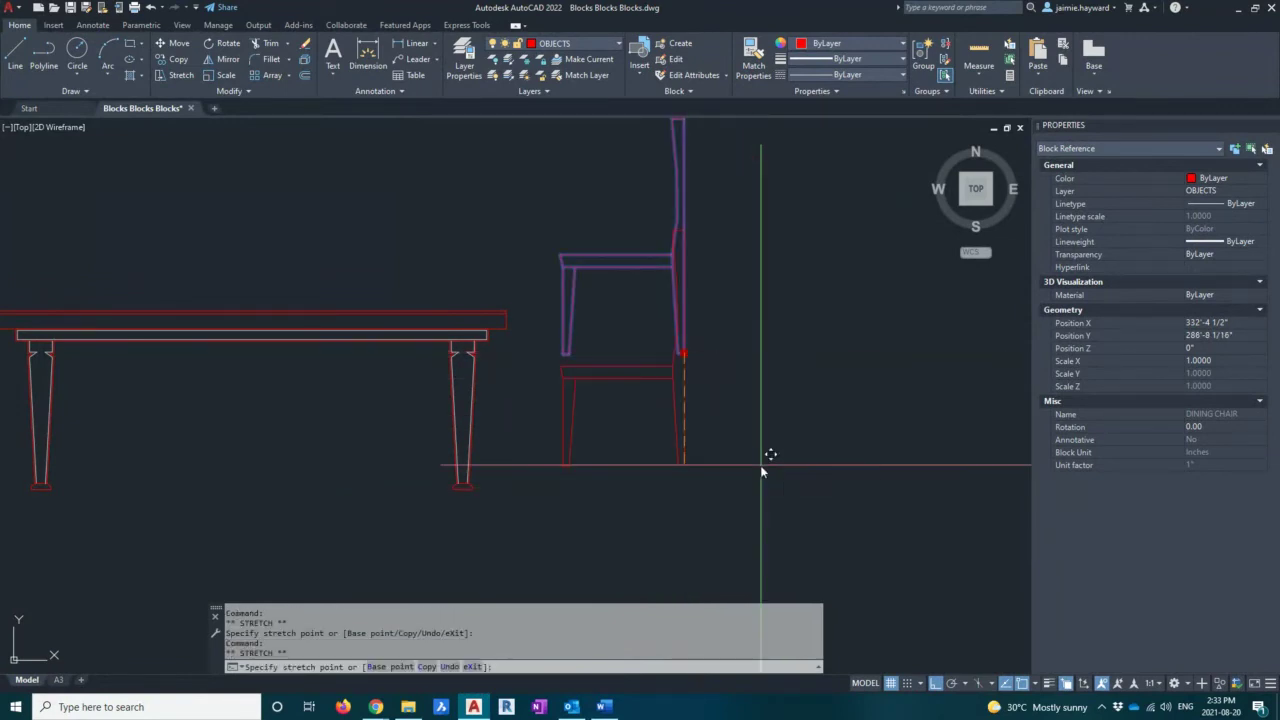
click(762, 464)
Step: Undo the chair moves, redo the DINING CHAIR block creation, and clear the selection
key(ctrl+z)
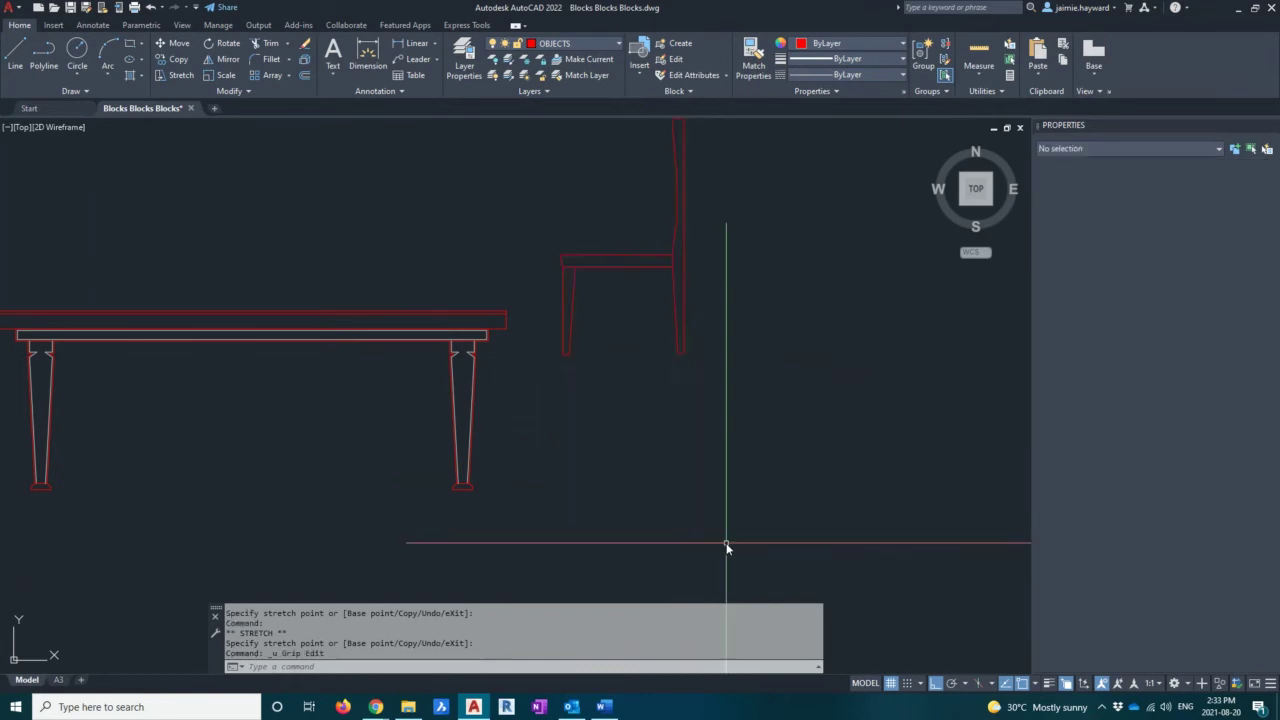
key(ctrl+z)
key(ctrl+z)
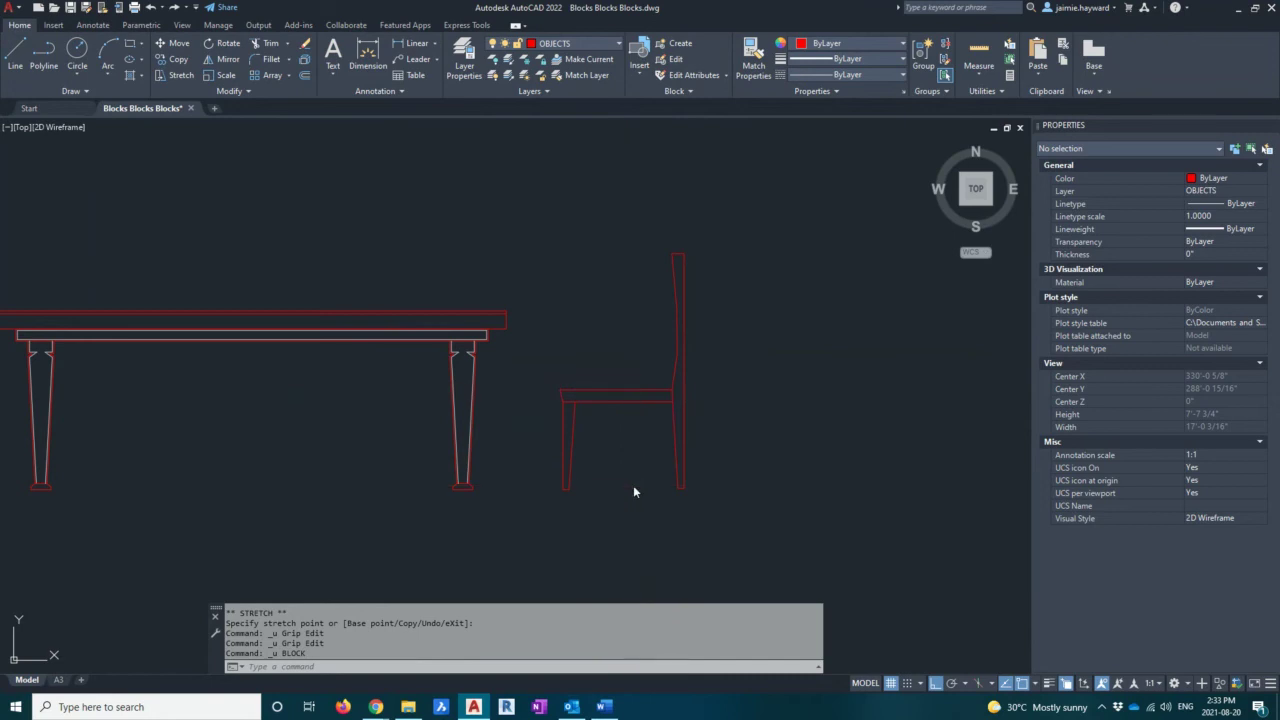
key(ctrl+y)
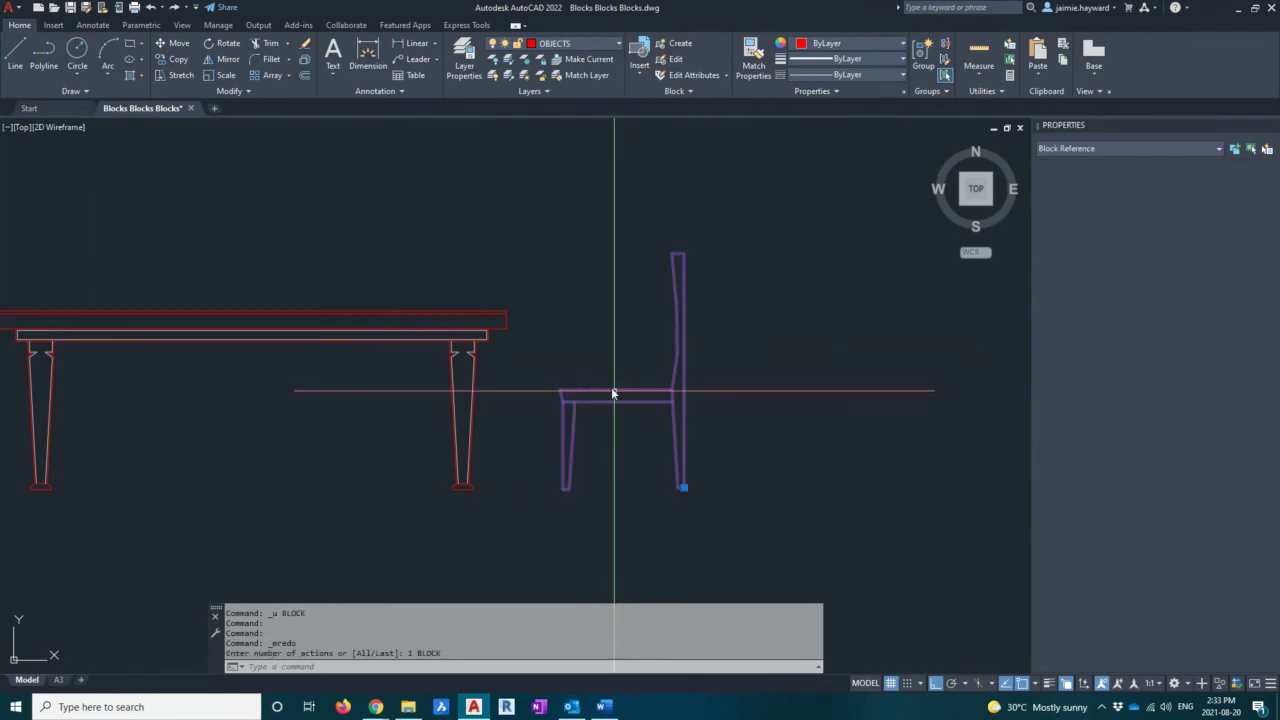
key(Escape)
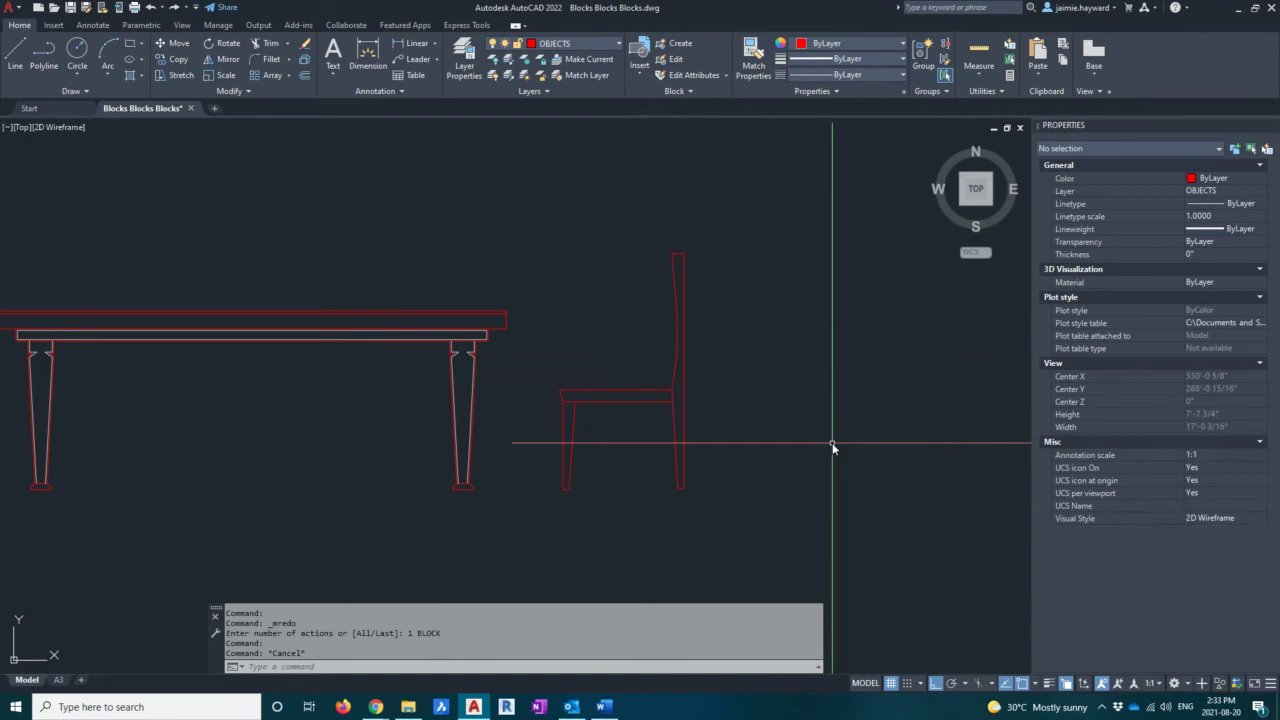
Step: Pick DINING CHAIR from the Insert gallery at scale 1, rotation 0, with the table in view
click(55, 25)
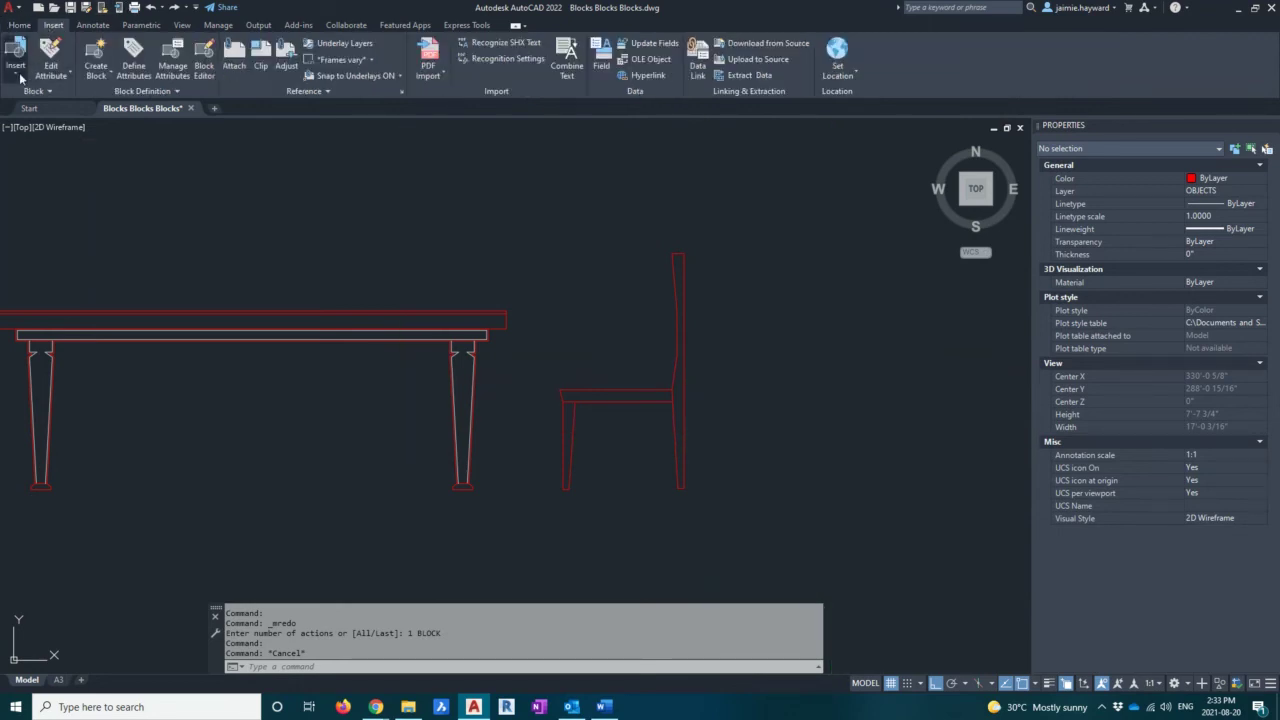
click(20, 79)
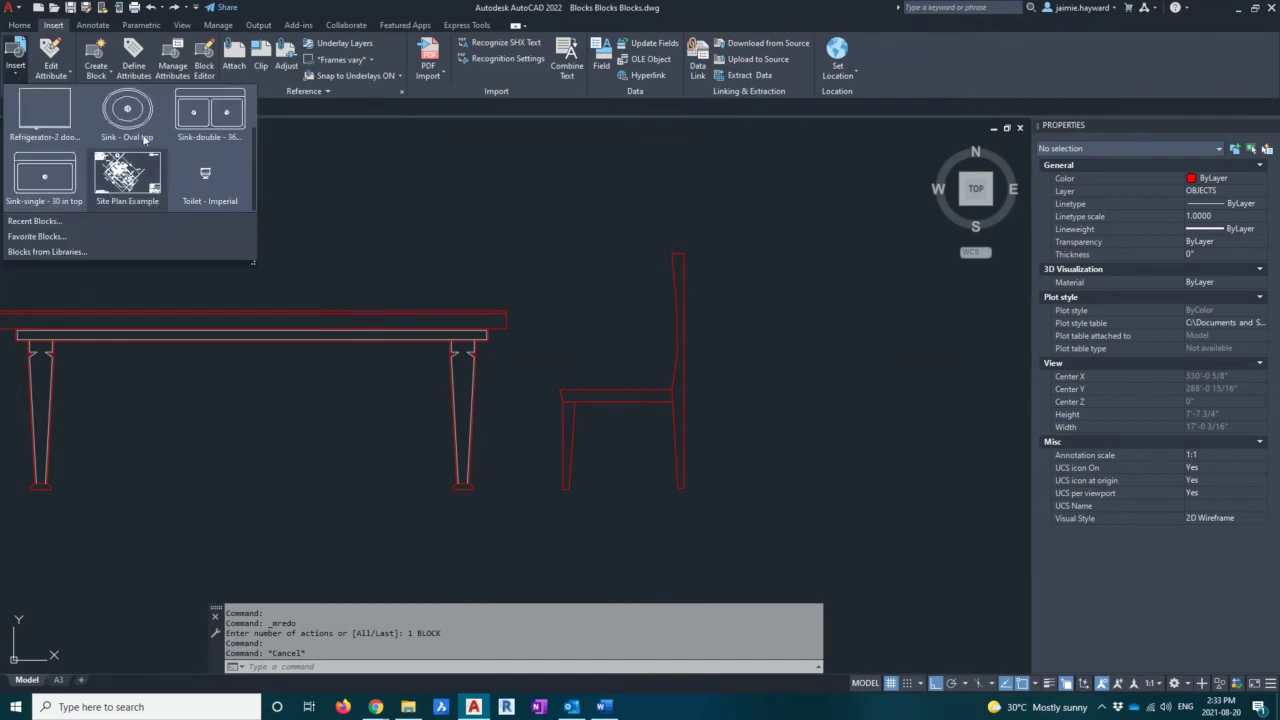
scroll(127, 170, up, 1)
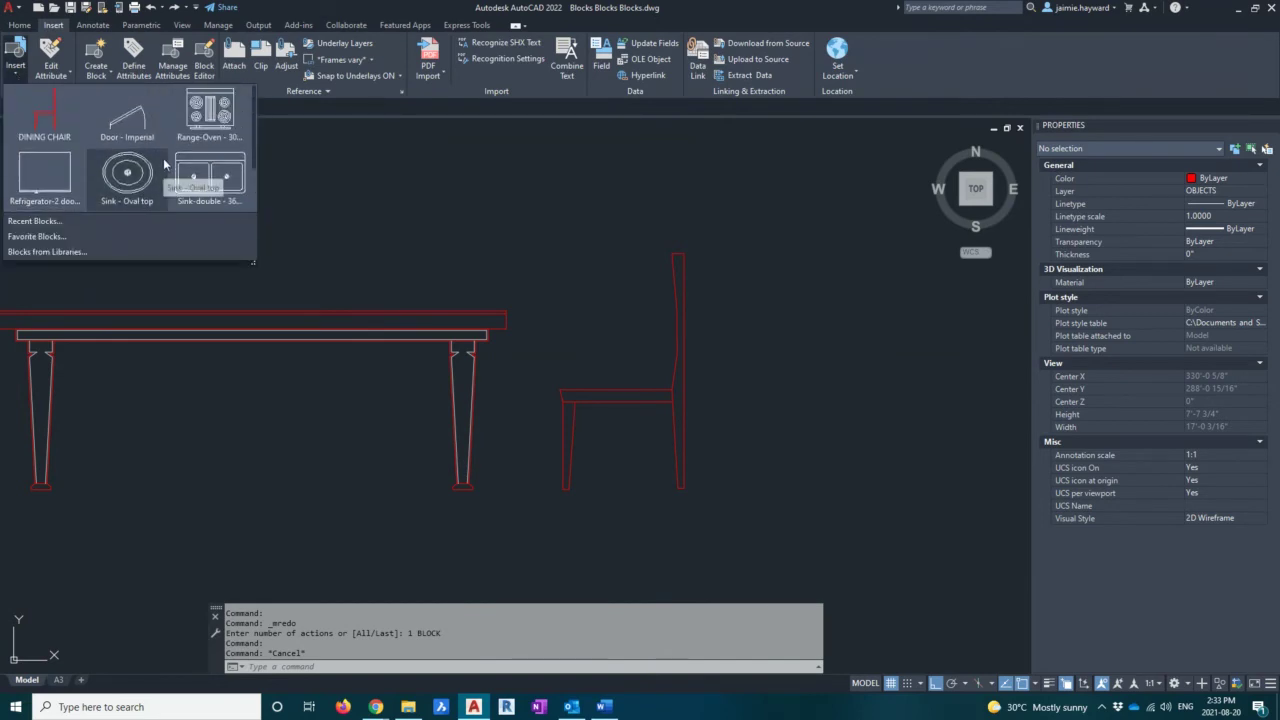
click(47, 131)
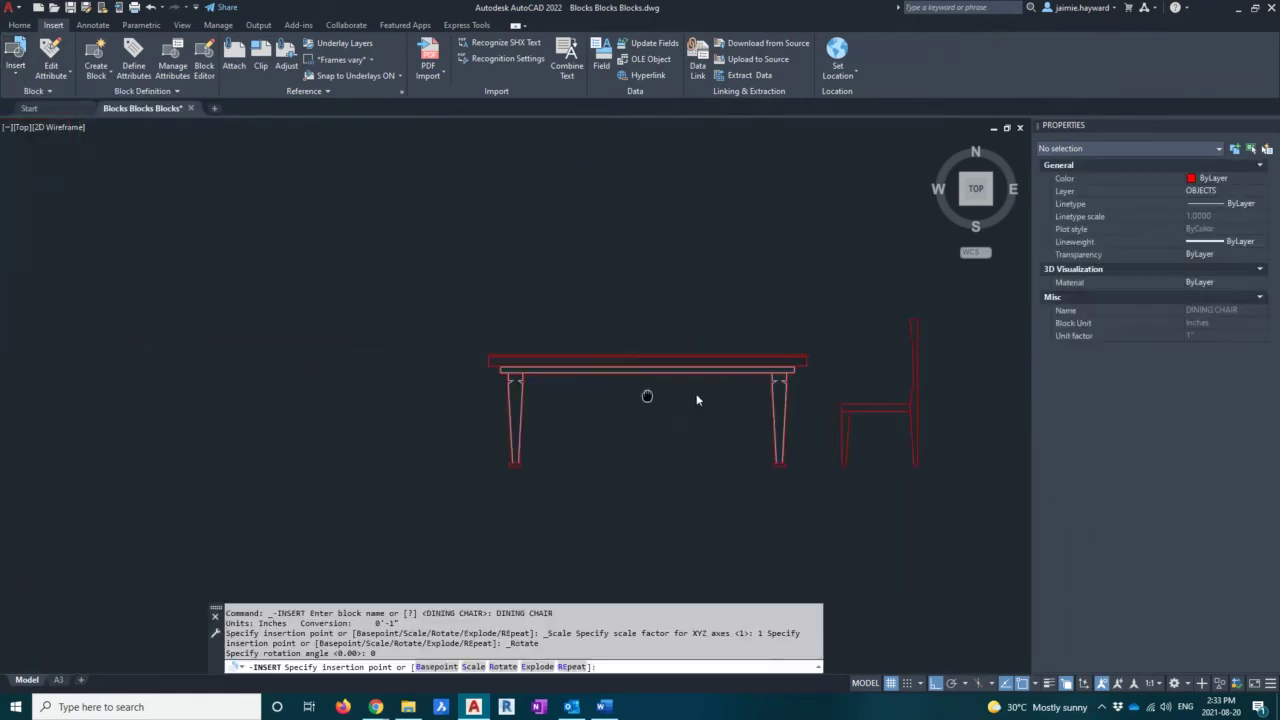
middle_drag(651, 394, 517, 314)
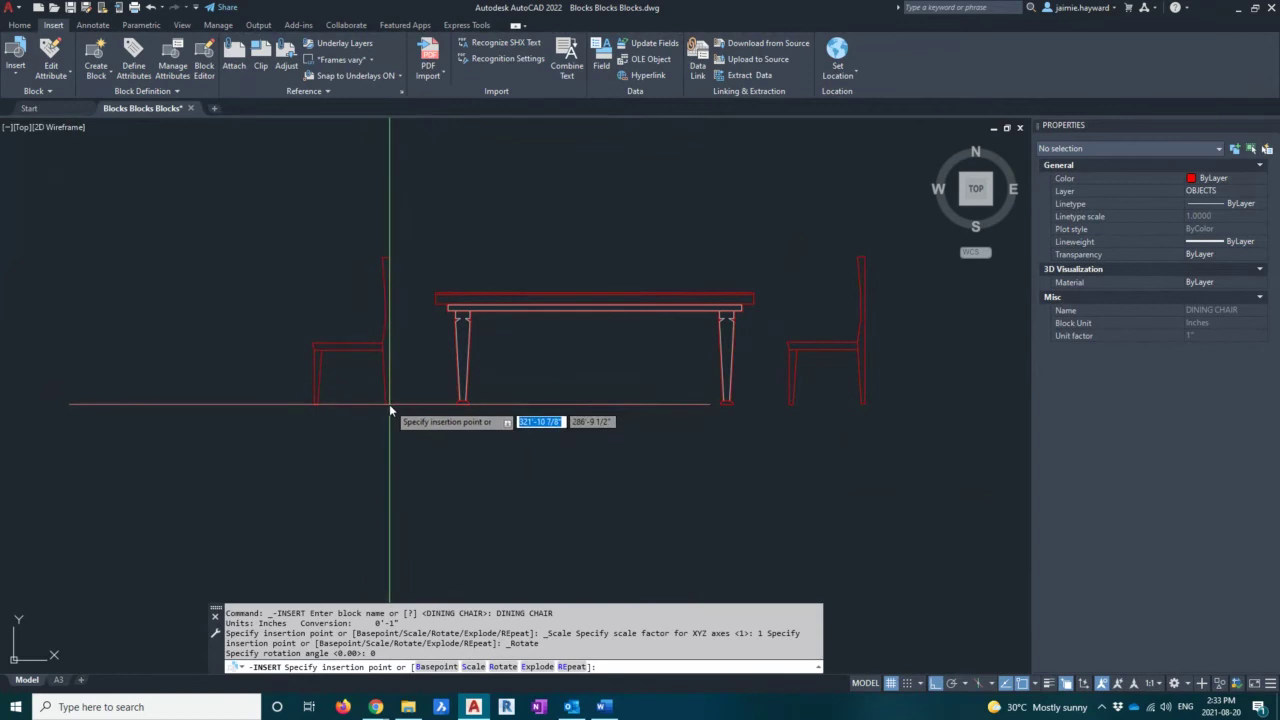
Step: Place the DINING CHAIR on the table's left side and select it
click(389, 404)
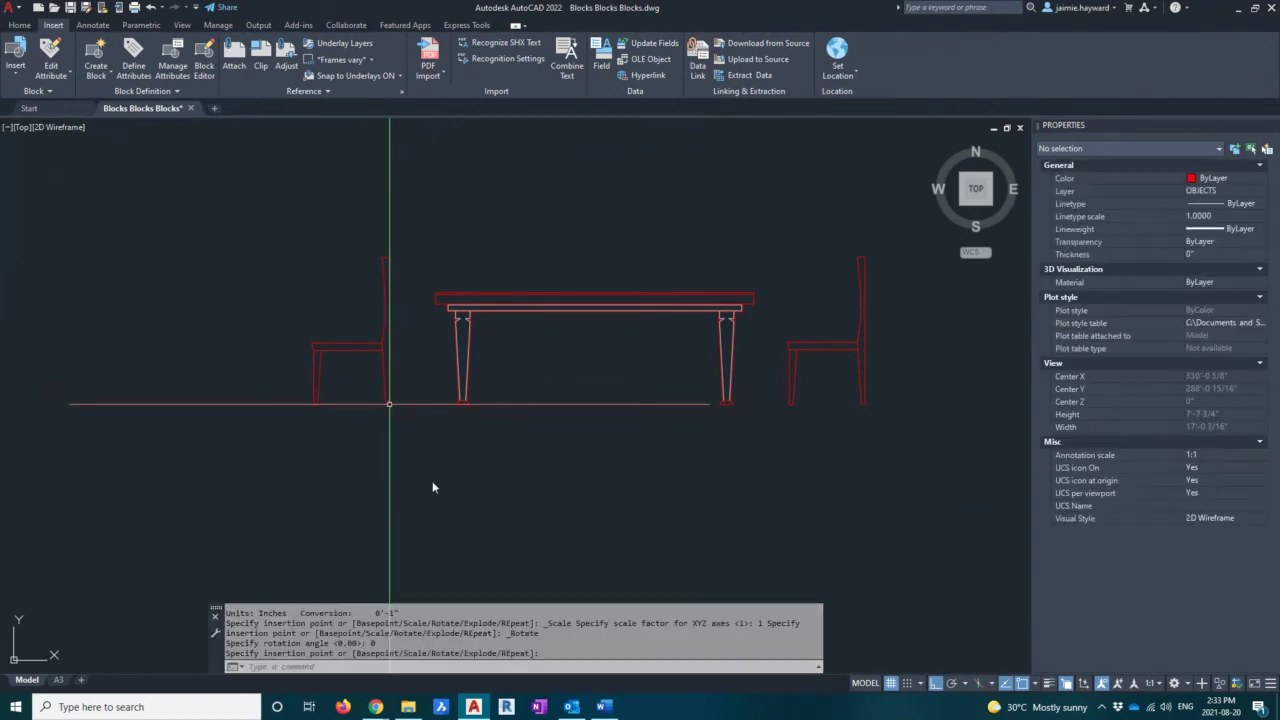
key(Escape)
click(386, 424)
click(328, 296)
Step: Mirror the chair about a vertical line to face the table, deleting the original, then show the Start page
text(MI)
key(Return)
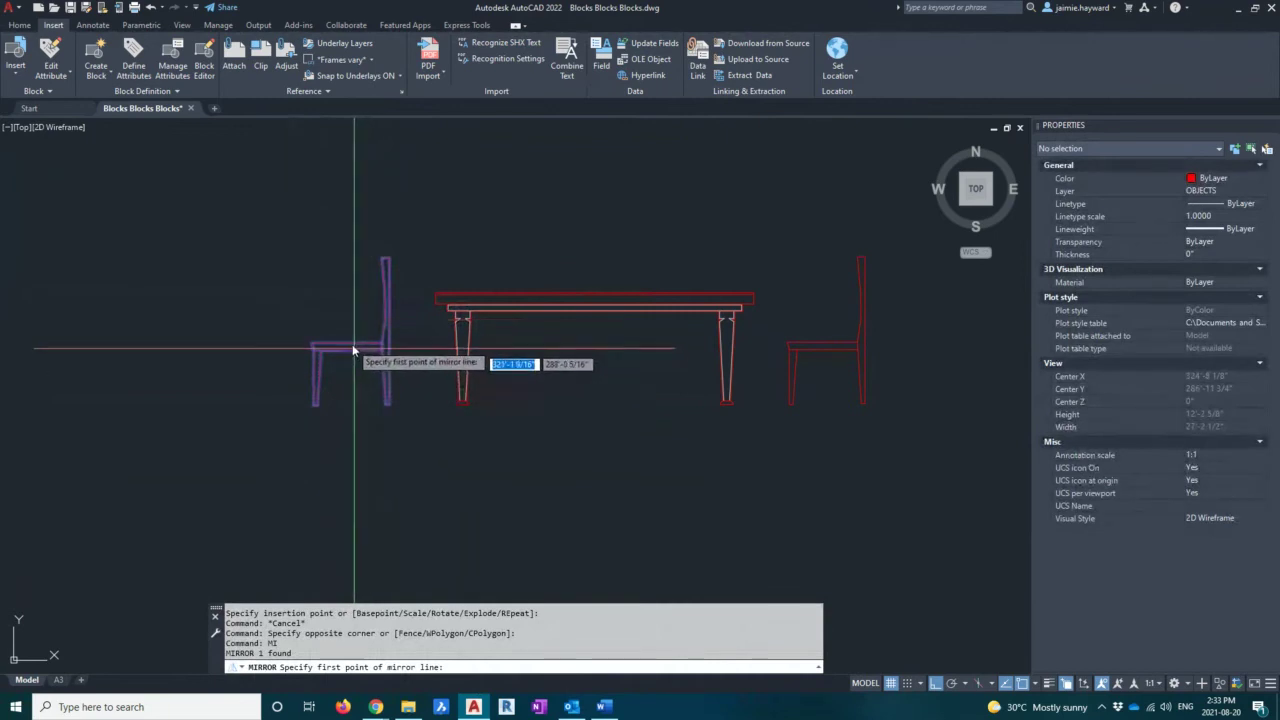
click(353, 350)
click(353, 259)
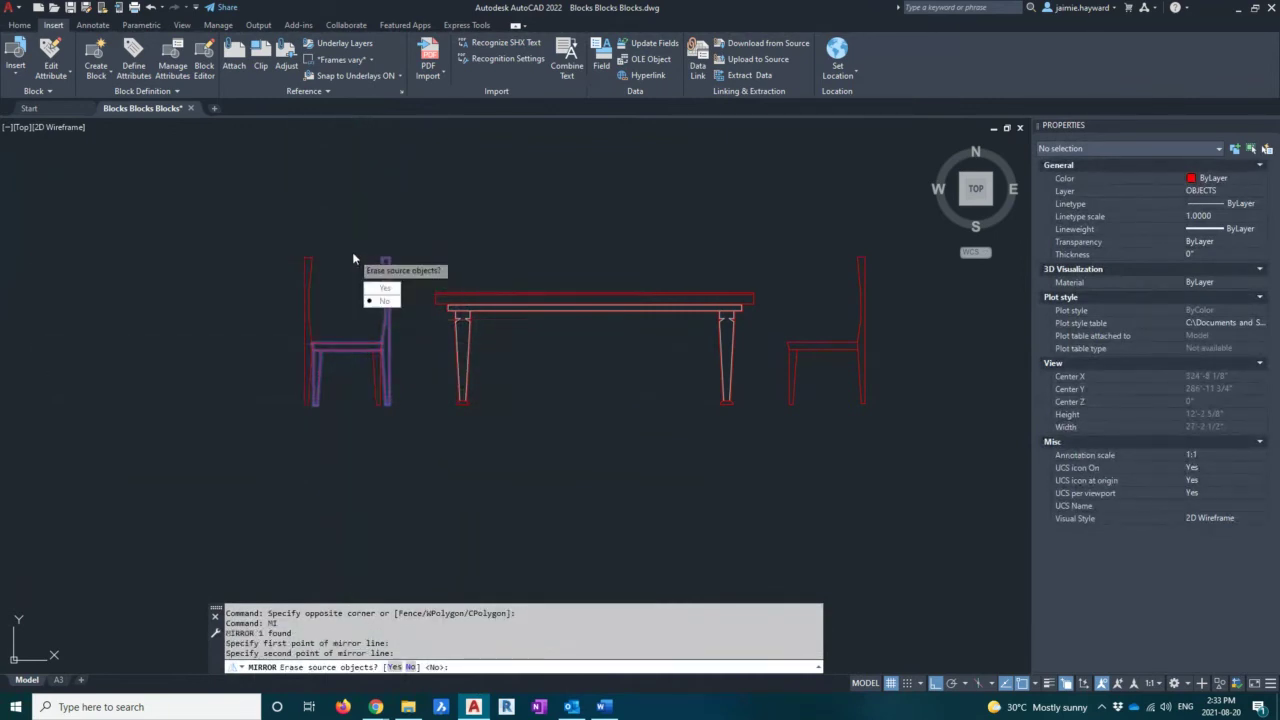
text(Y)
key(Return)
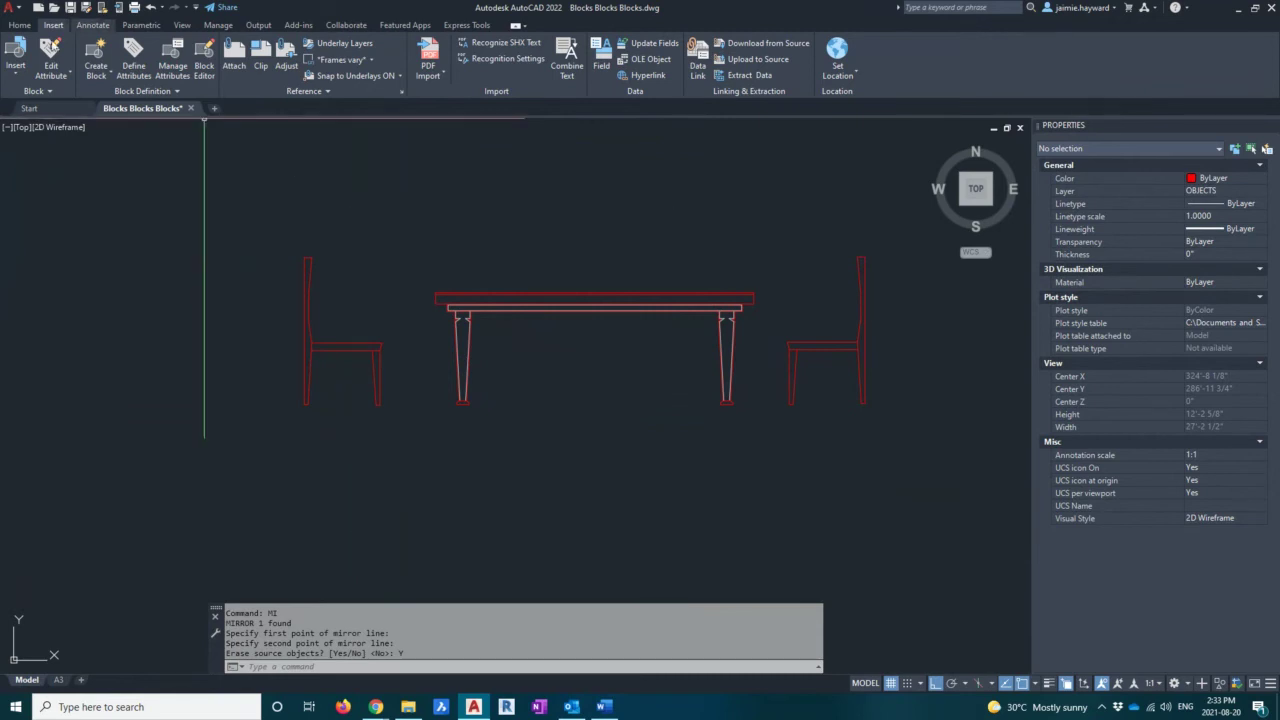
click(29, 108)
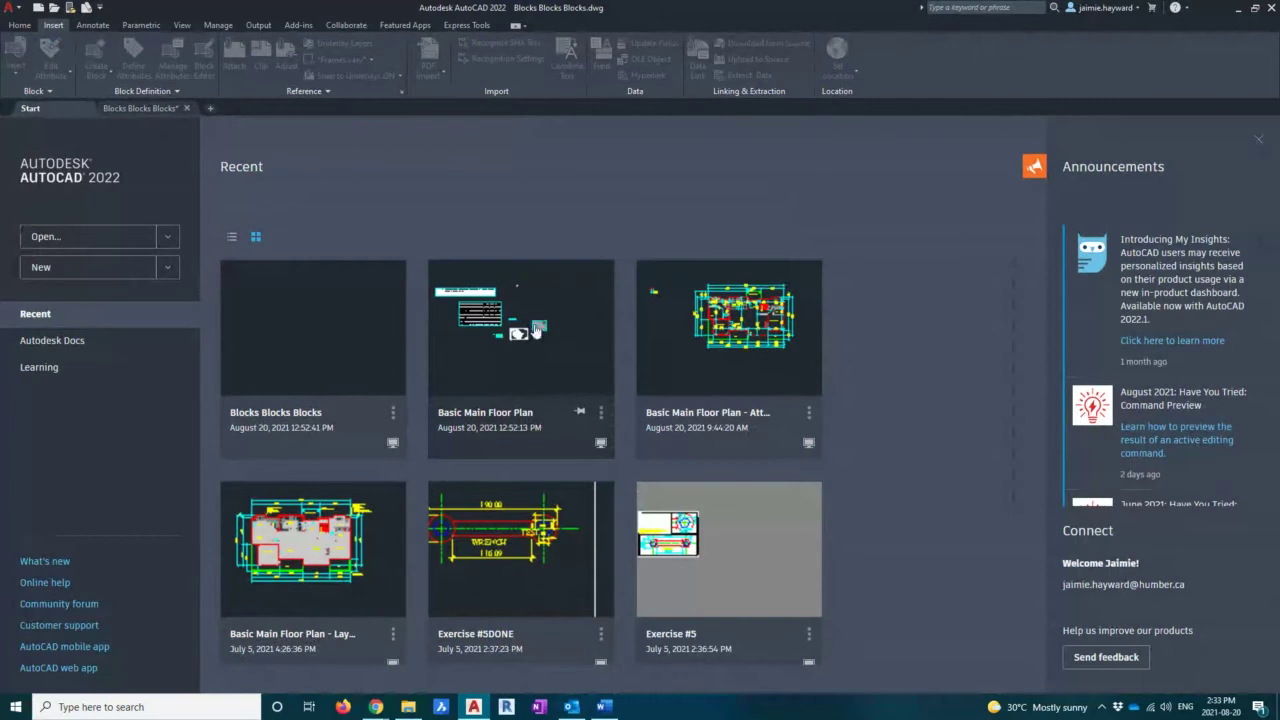
Step: Open Basic Main Floor Plan.dwg from the Start page's recent drawings
click(537, 330)
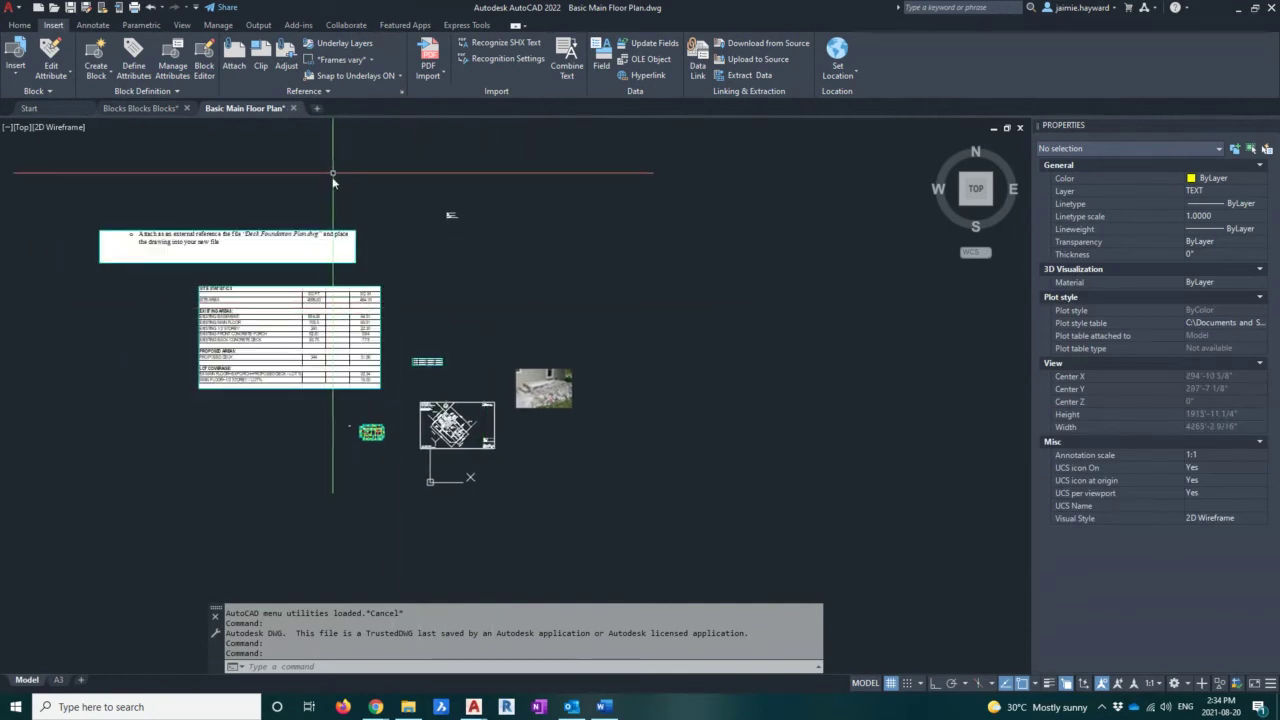
Step: Browse the Insert gallery, list recent blocks with I, and pick DINING CHAIR without inserting it
click(14, 66)
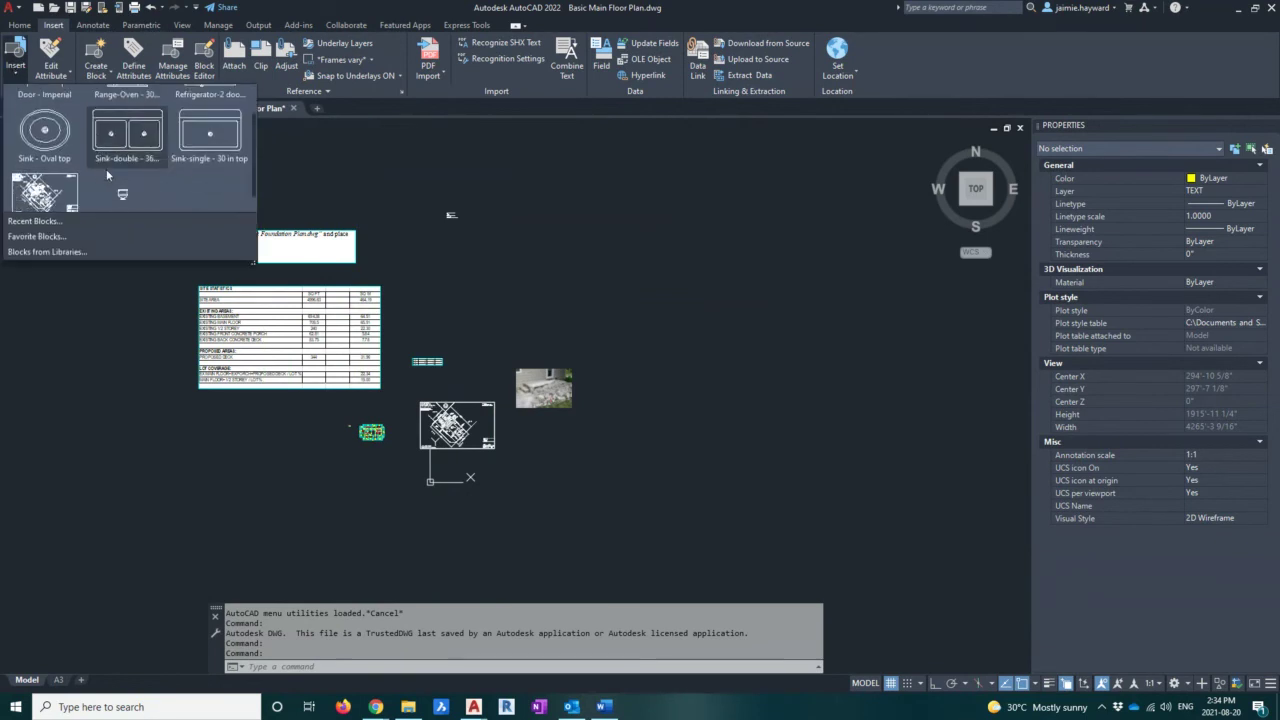
scroll(112, 176, down, 2)
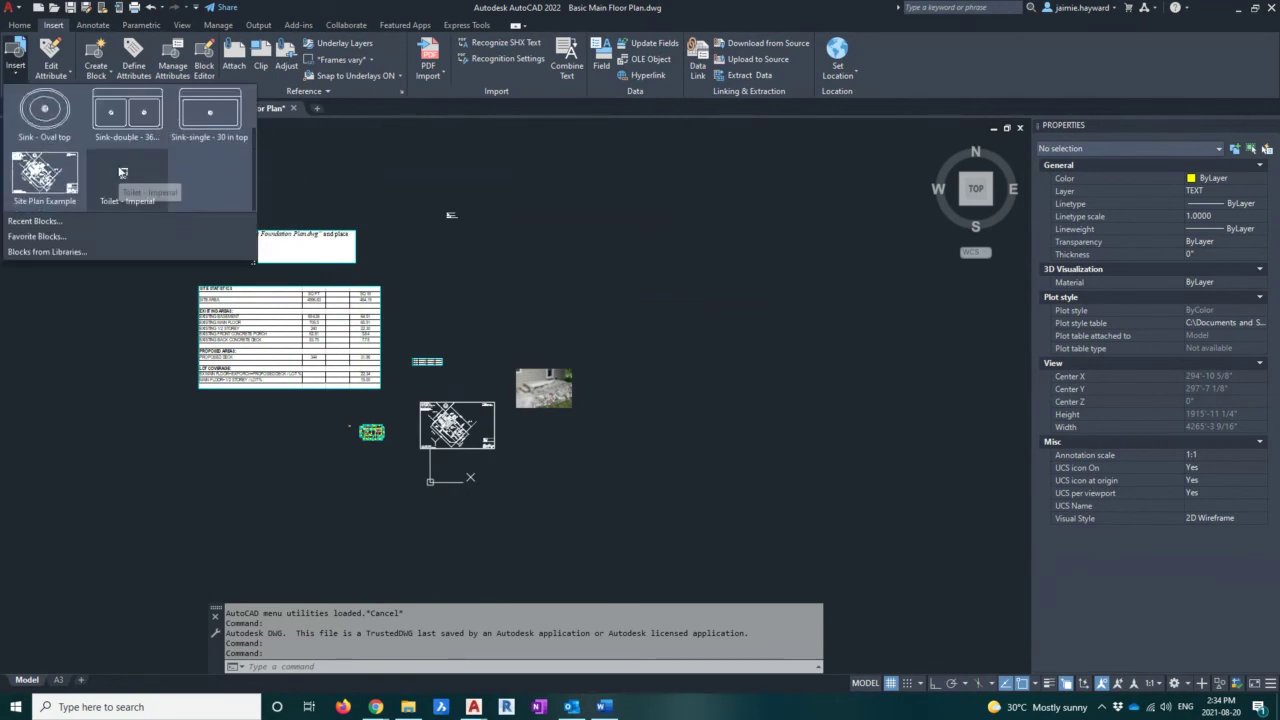
scroll(110, 172, up, 2)
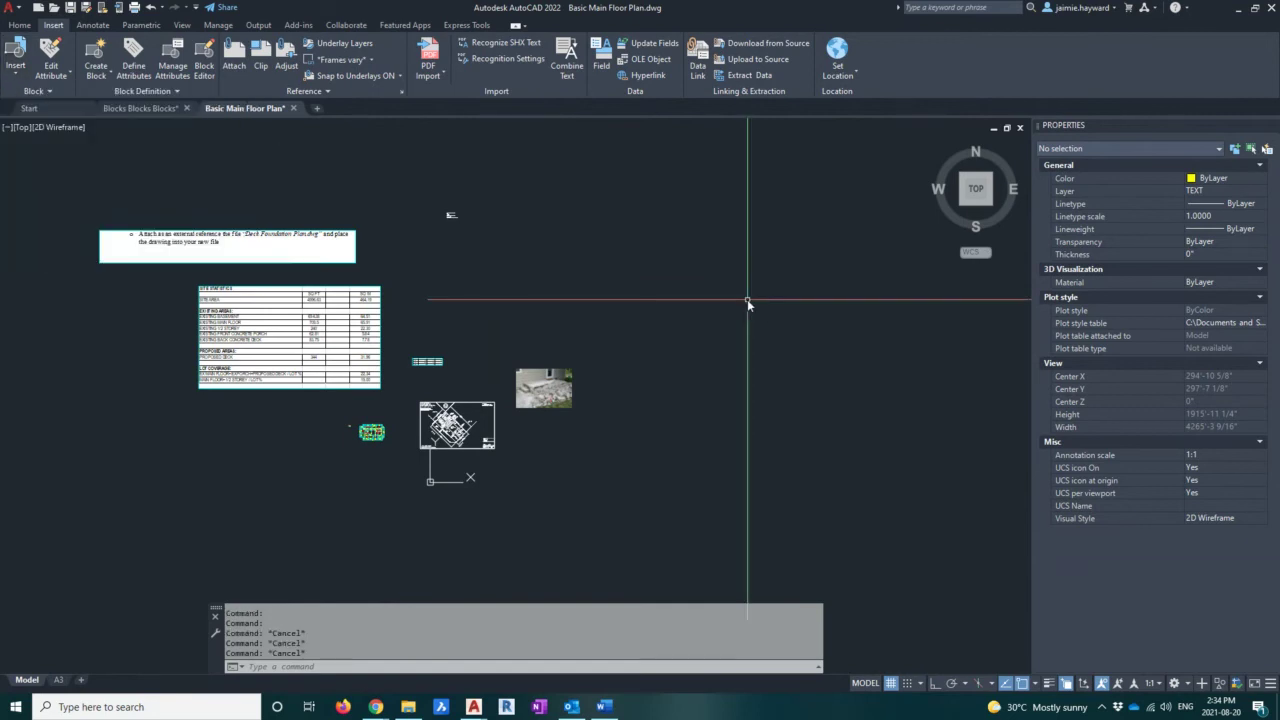
text(i)
key(Return)
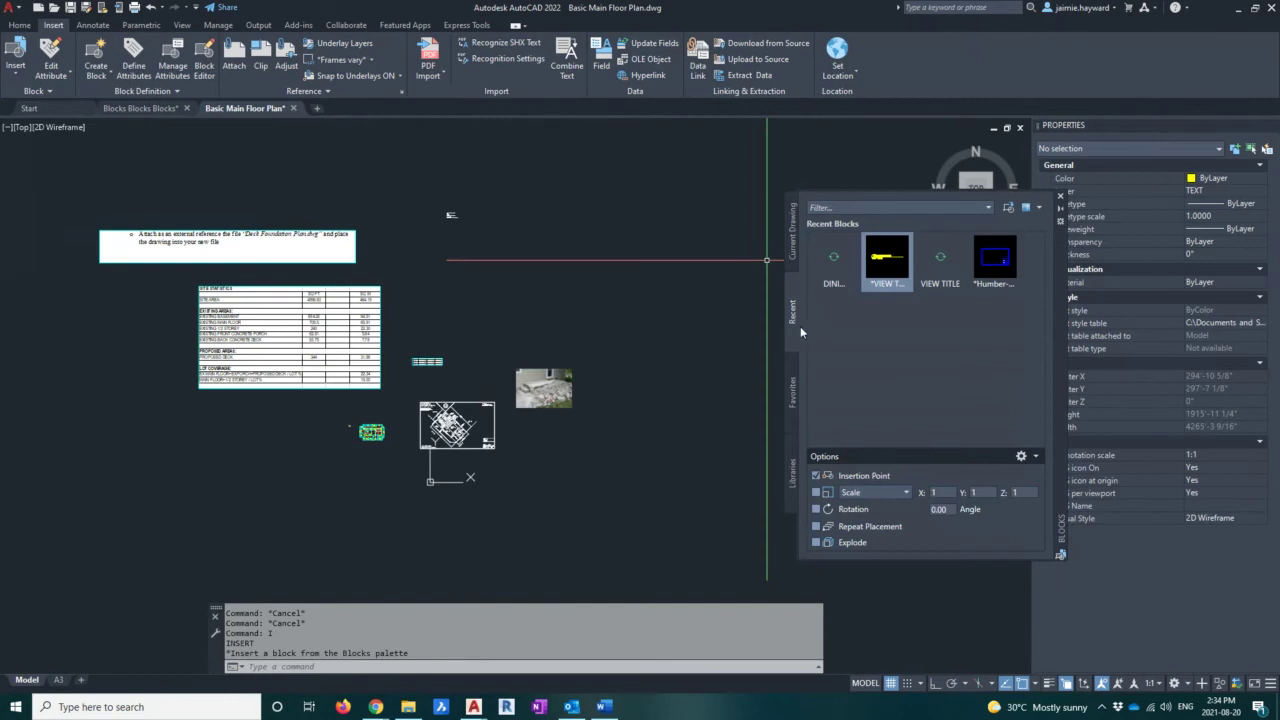
click(831, 272)
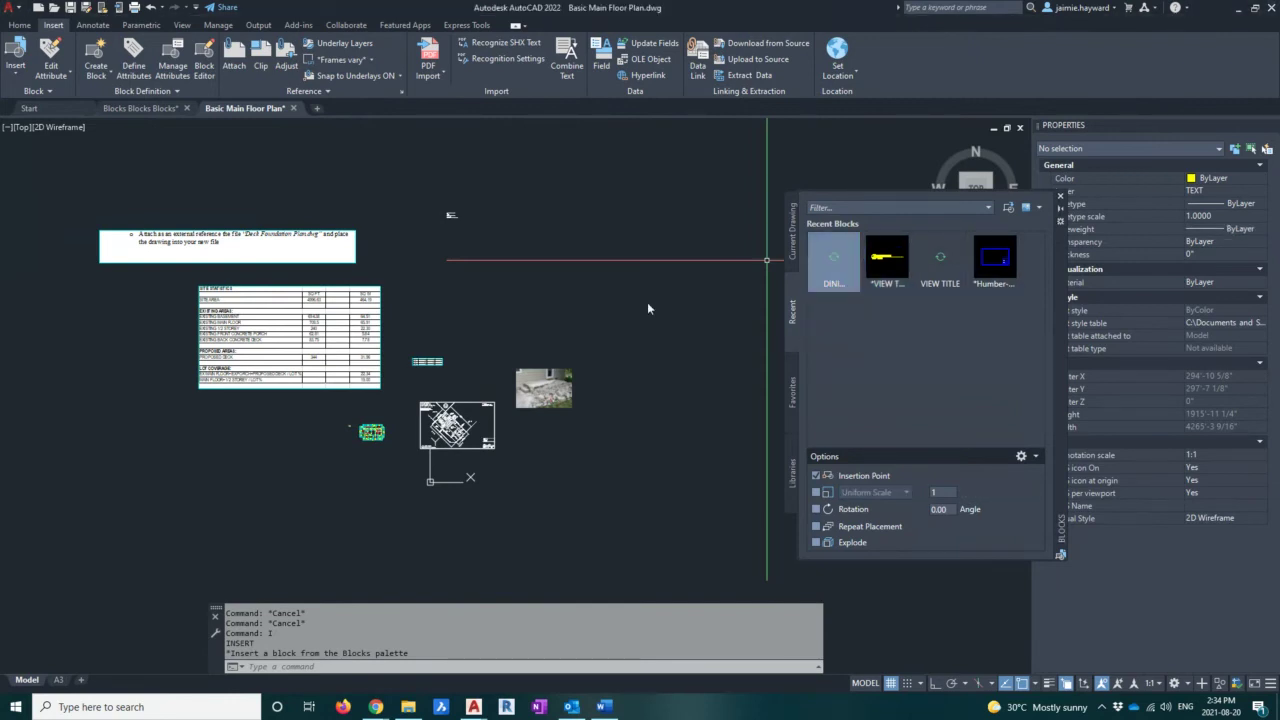
key(Escape)
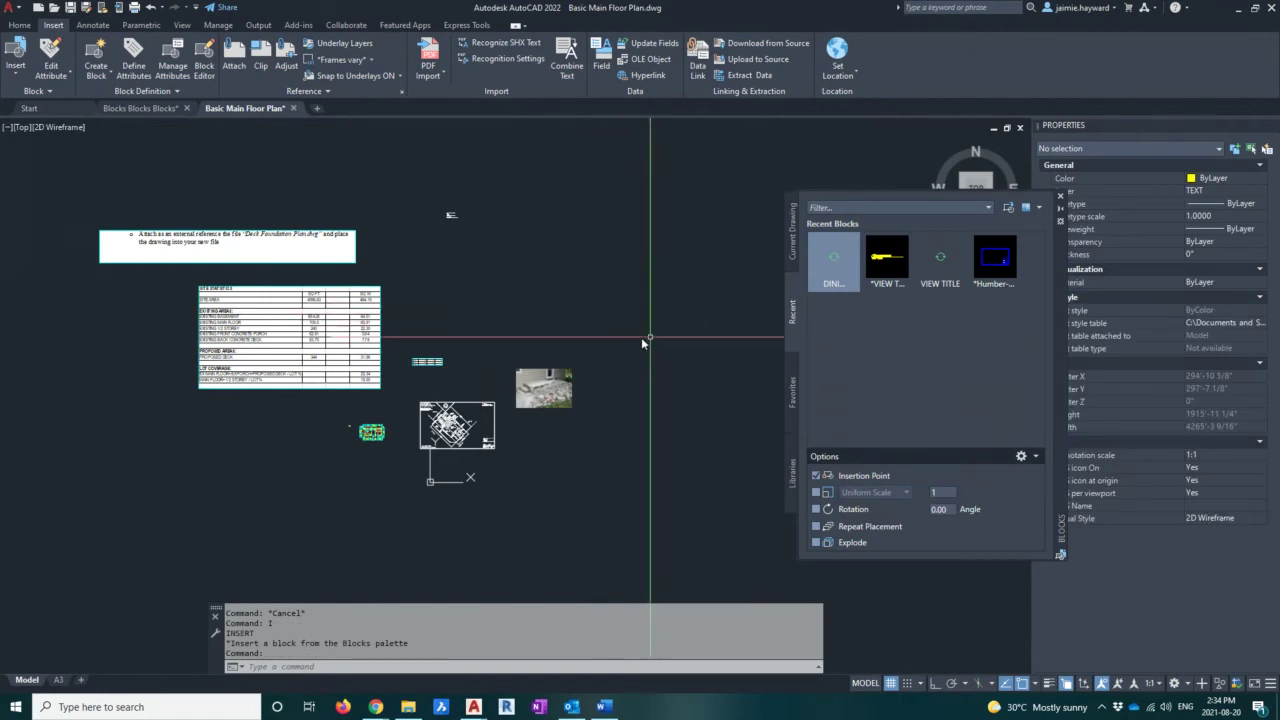
key(Escape)
key(Escape)
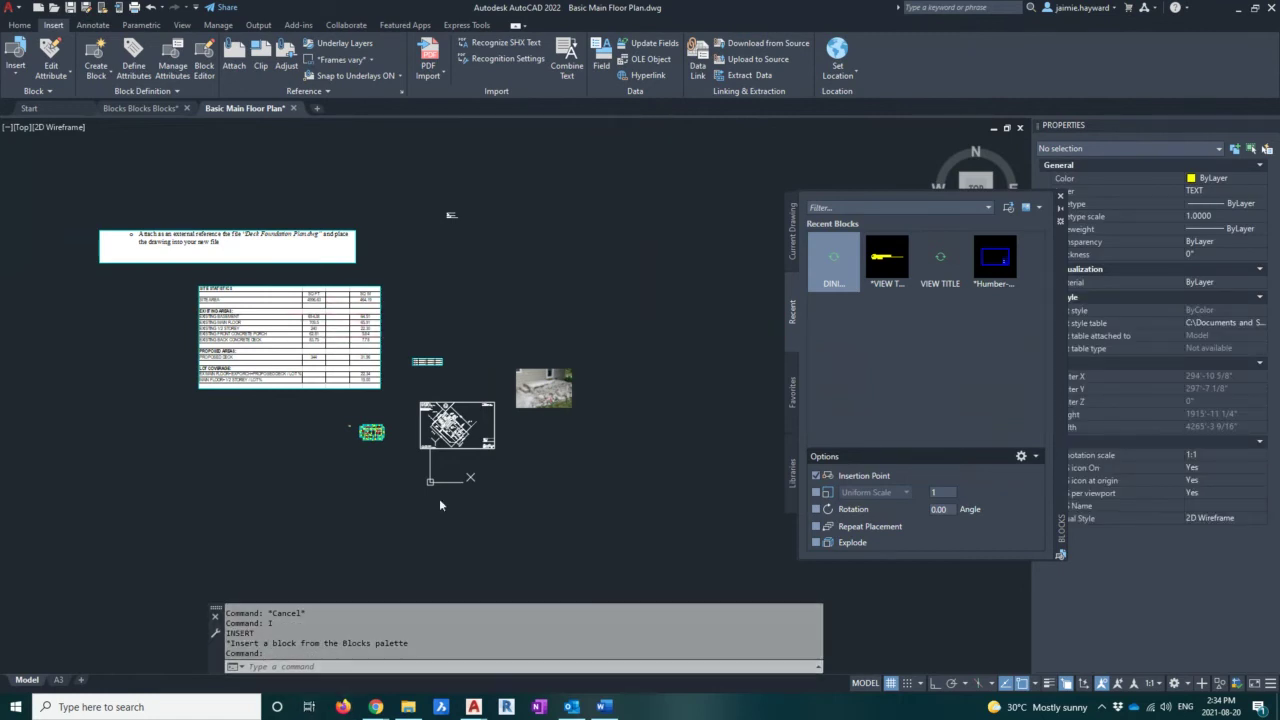
key(Escape)
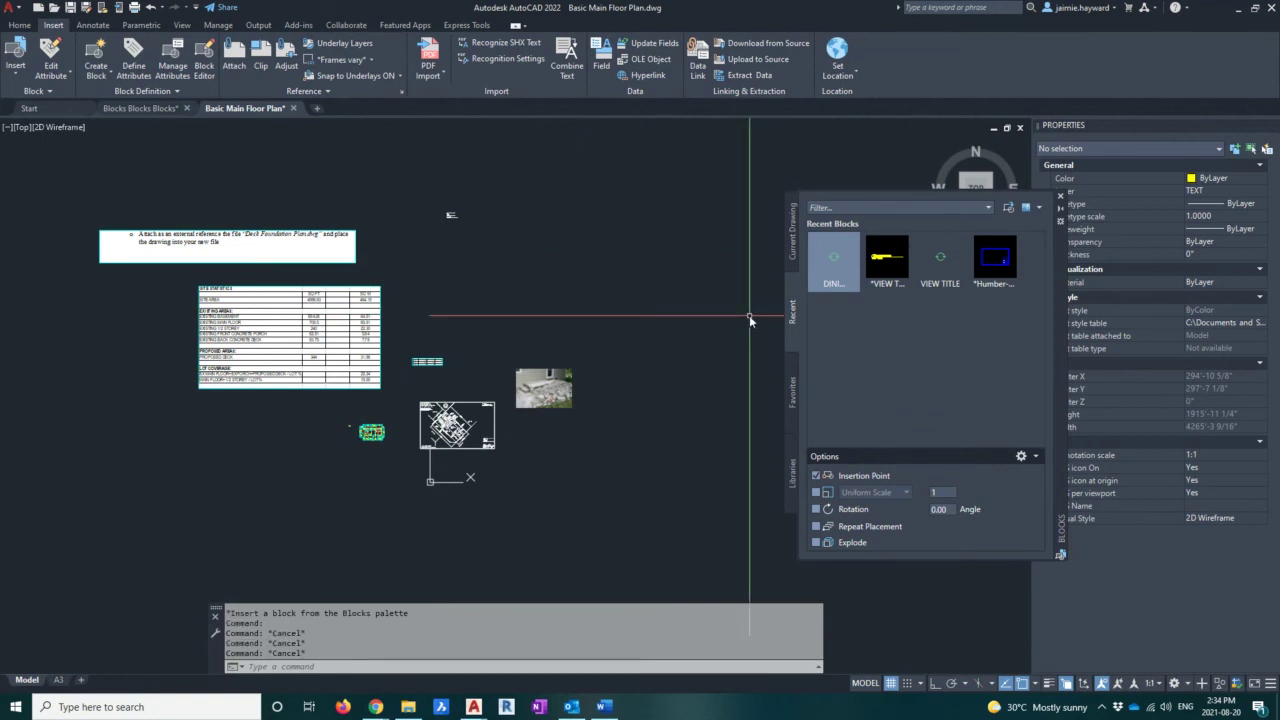
click(140, 108)
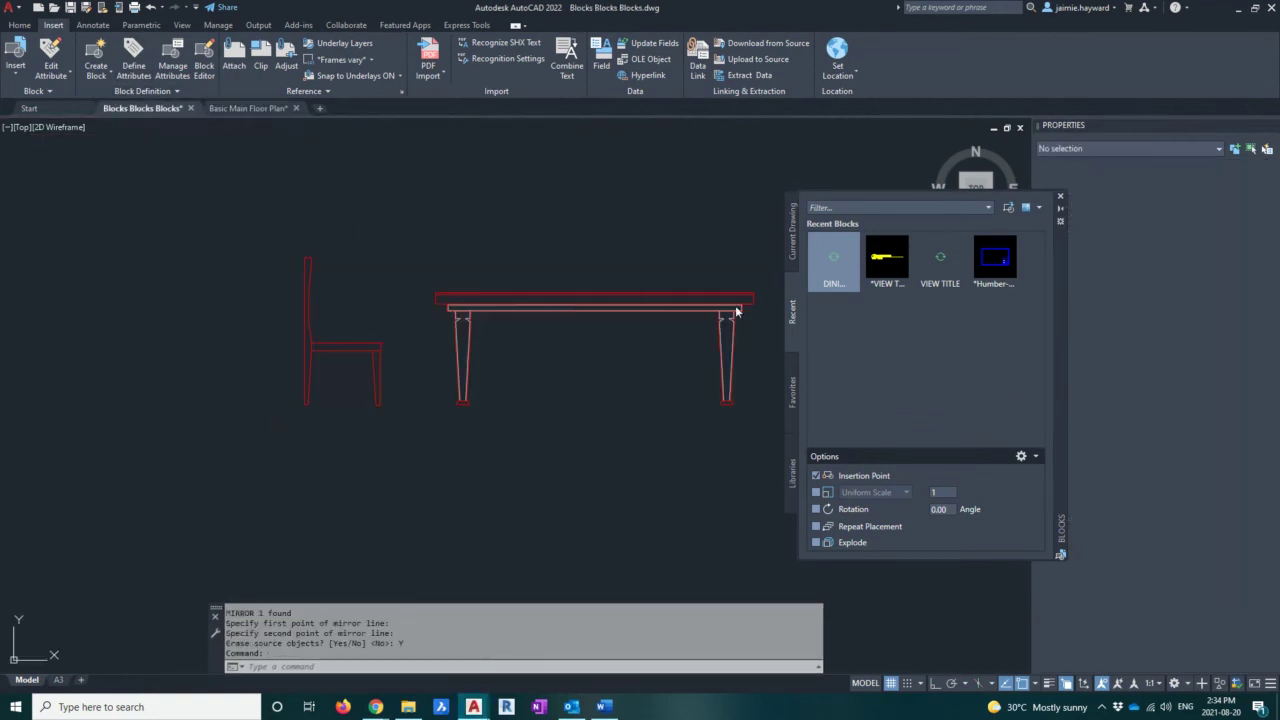
middle_drag(580, 365, 457, 401)
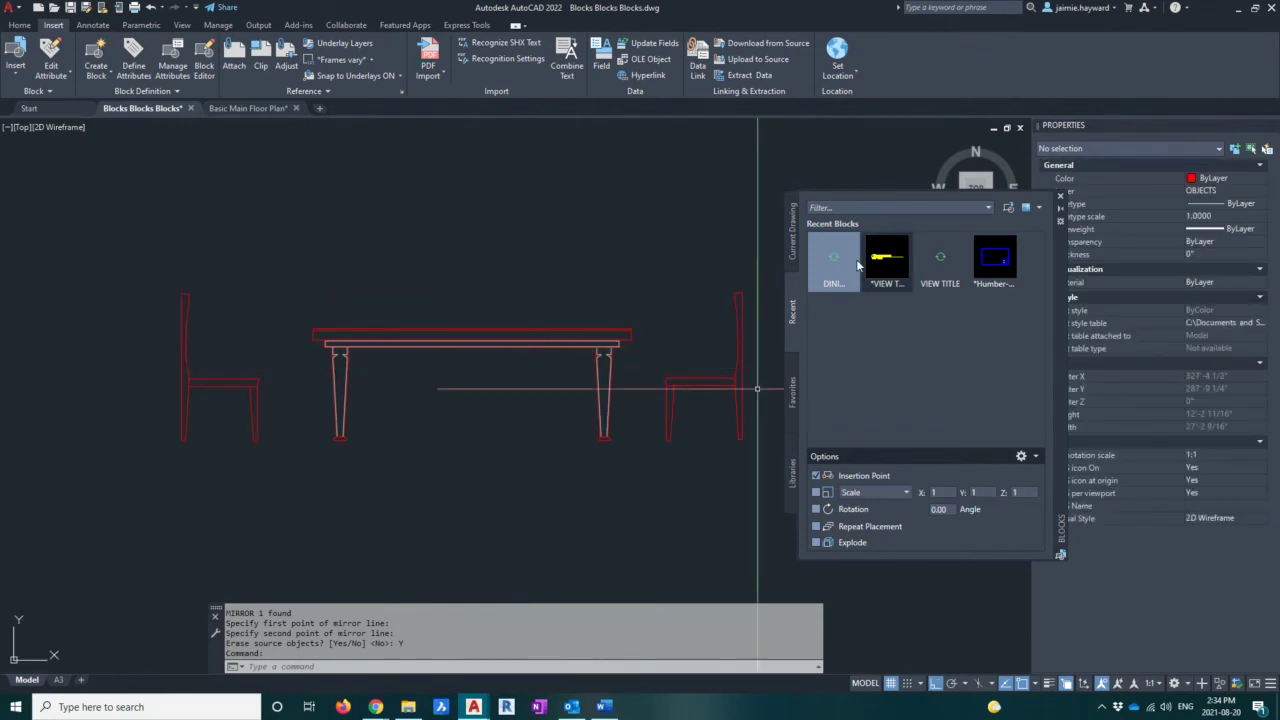
click(834, 262)
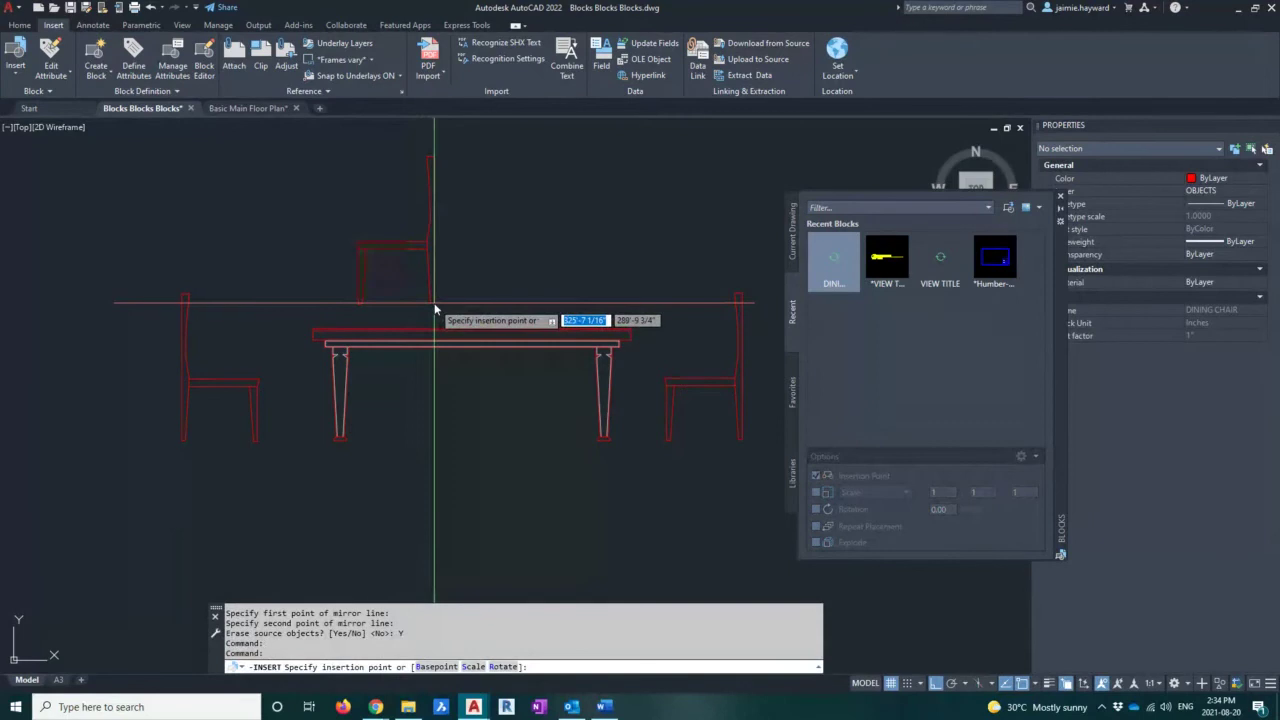
key(Escape)
key(Escape)
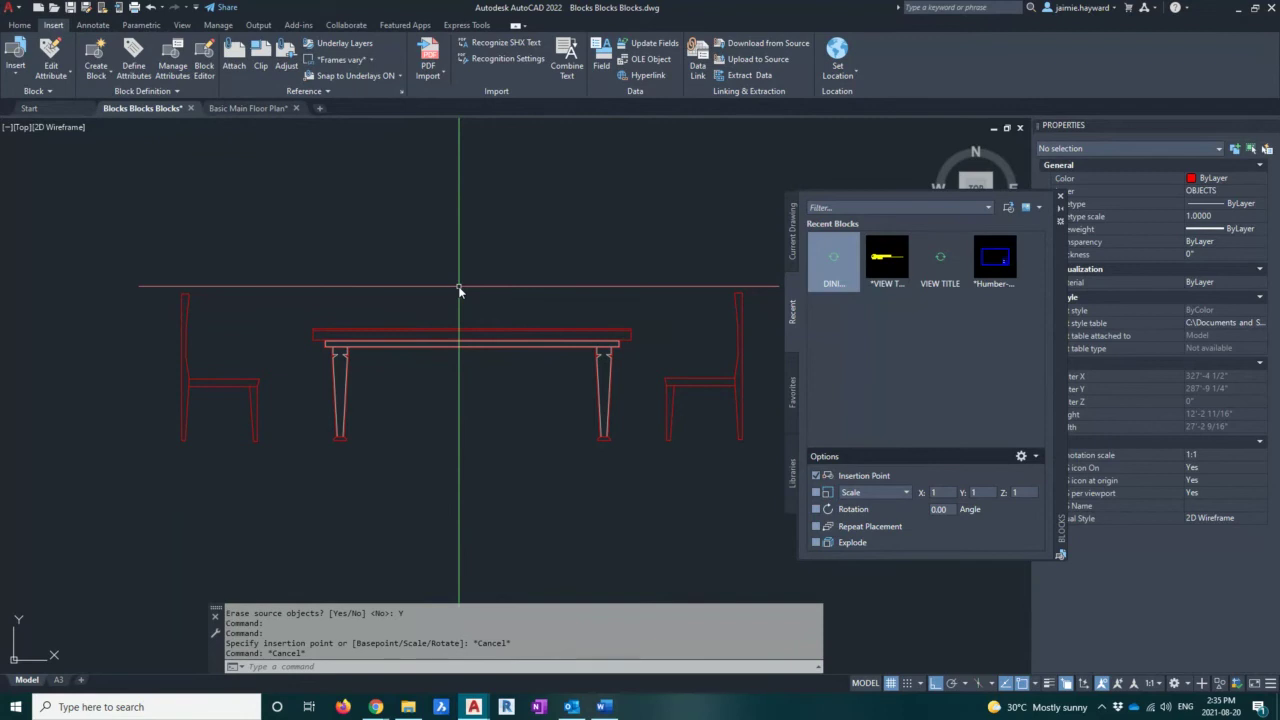
scroll(477, 294, down, 4)
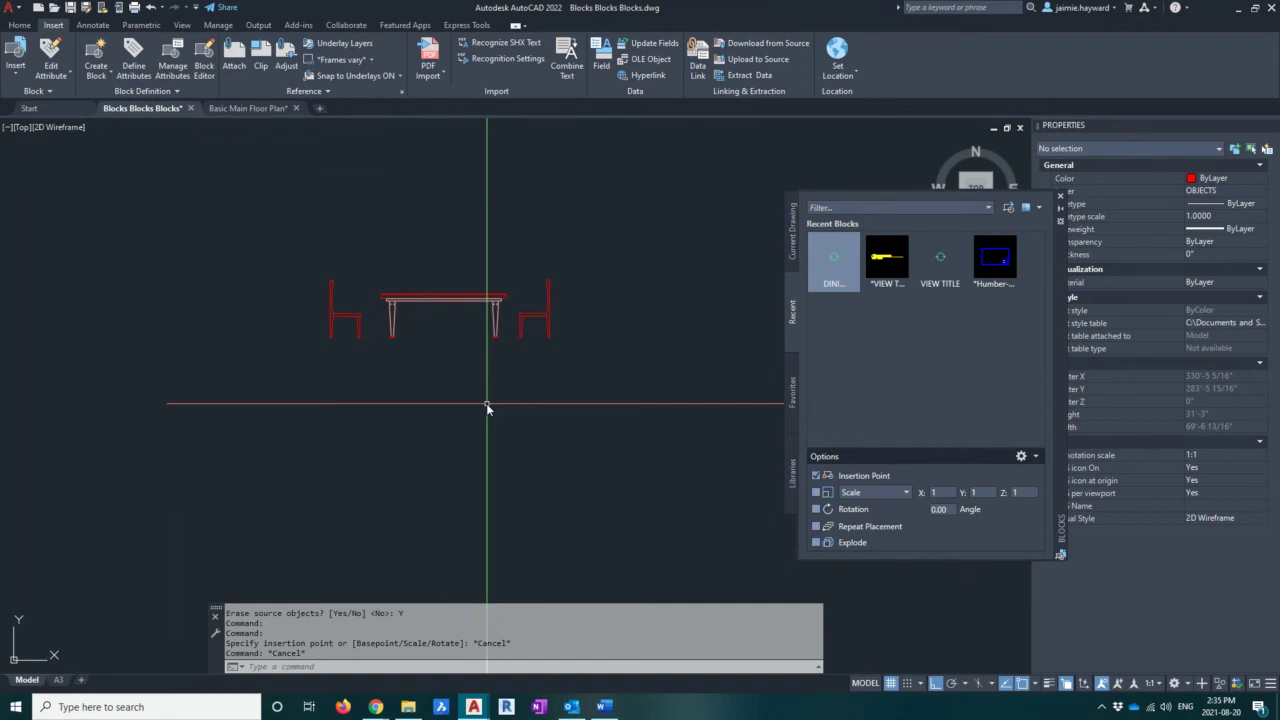
Step: Close the Blocks palette and zoom and pan to frame the table and chairs
click(1060, 196)
key(Escape)
scroll(427, 336, up, 3)
scroll(515, 370, up, 2)
scroll(480, 392, down, 2)
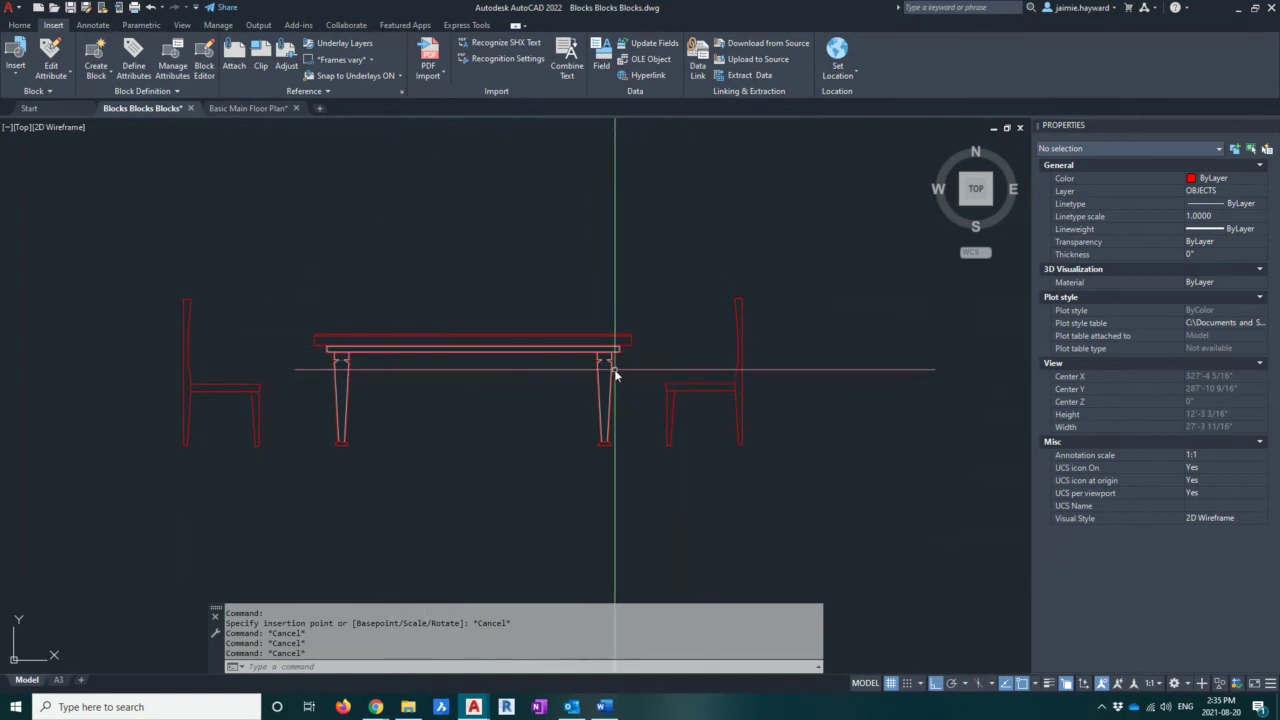
scroll(615, 375, up, 2)
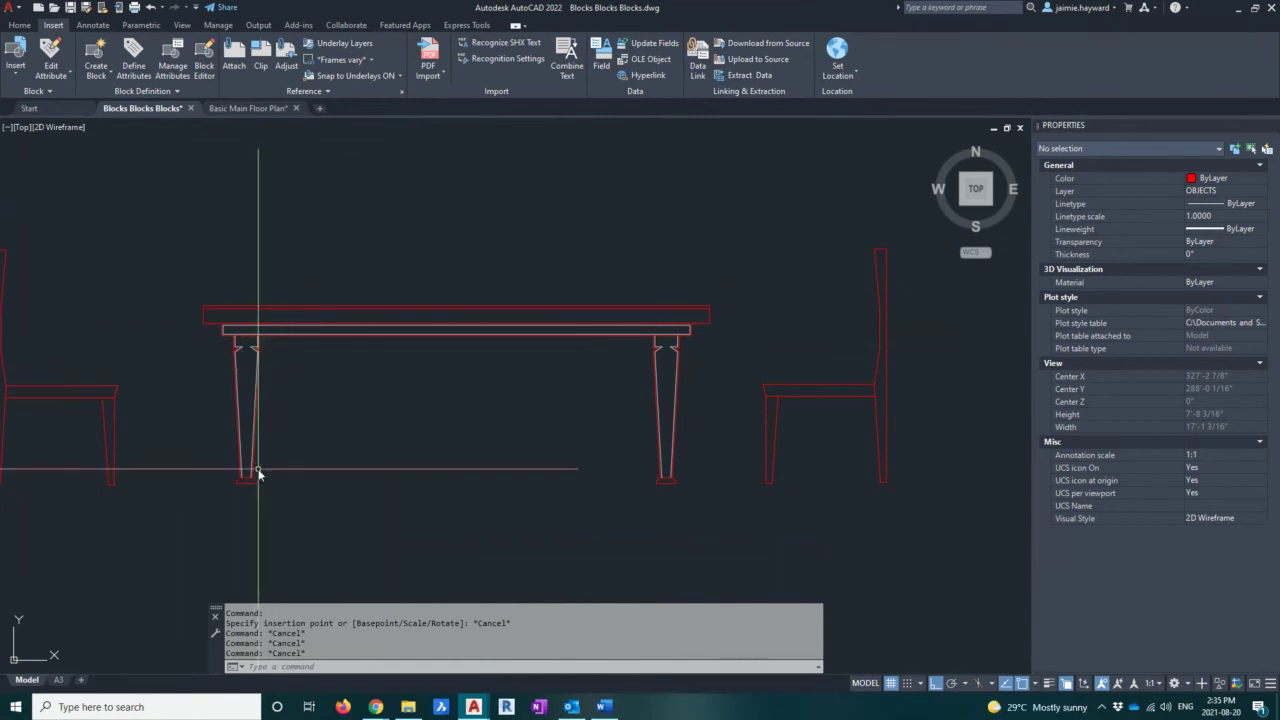
middle_drag(406, 253, 358, 216)
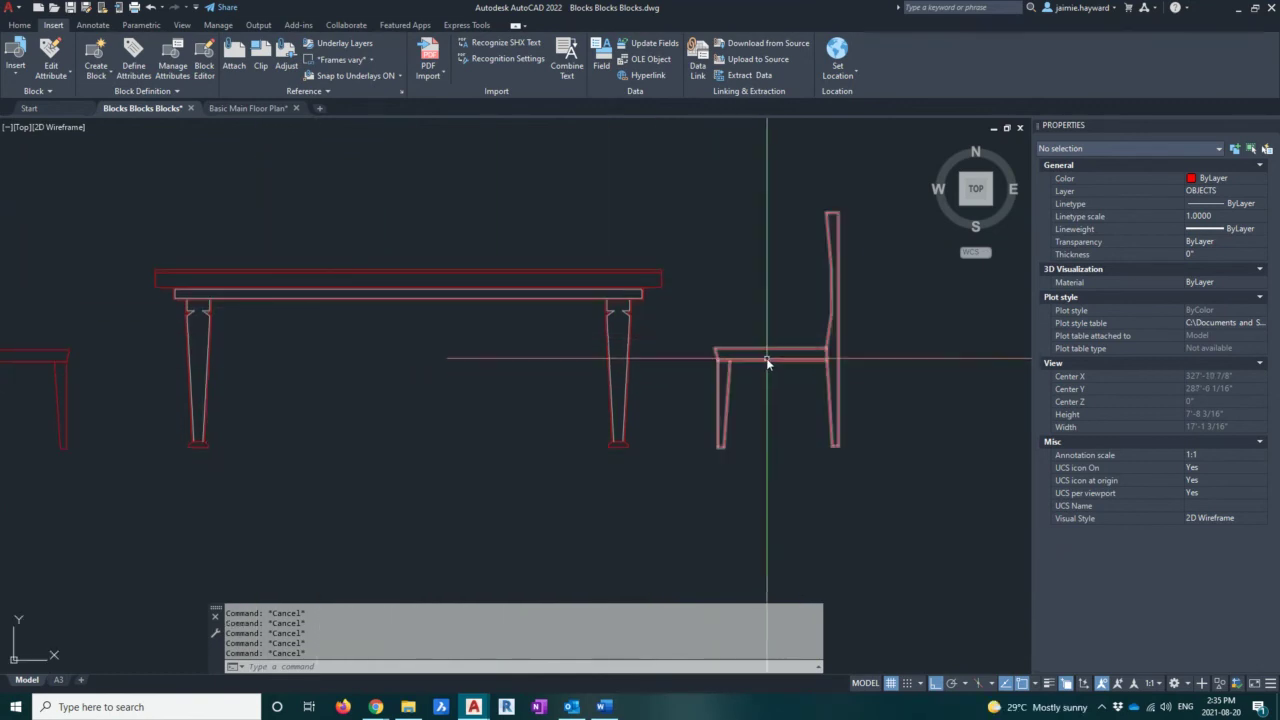
mouse_move(546, 328)
middle_down()
mouse_move(526, 323)
mouse_move(522, 340)
middle_up()
text(WBLOCK)
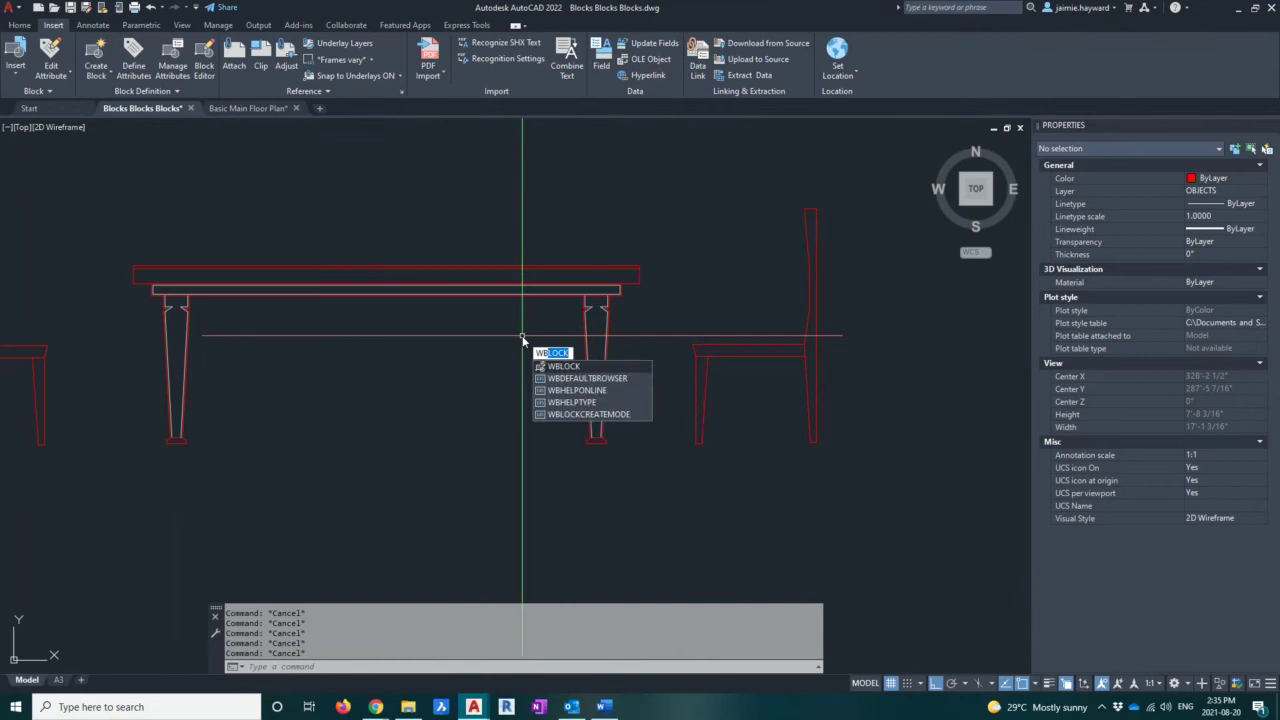
Step: Start a WBLOCK export of objects with its base point at the bottom of the table's right leg
key(Return)
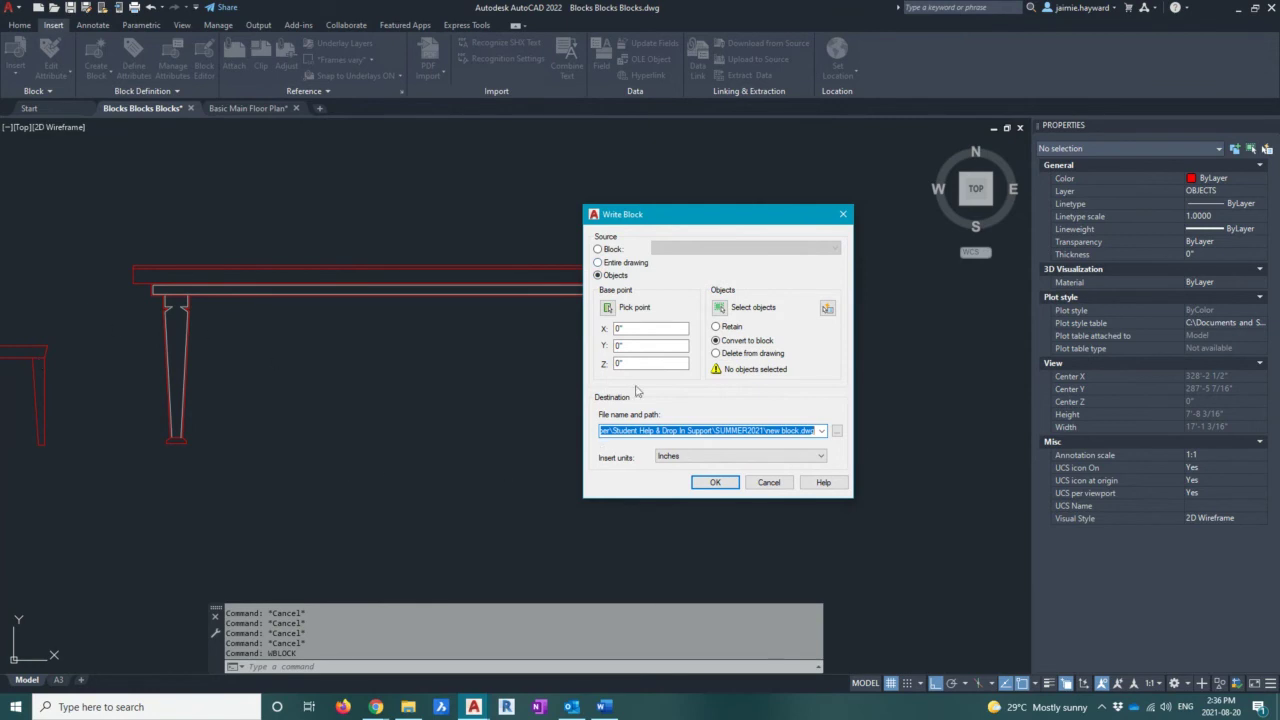
click(608, 309)
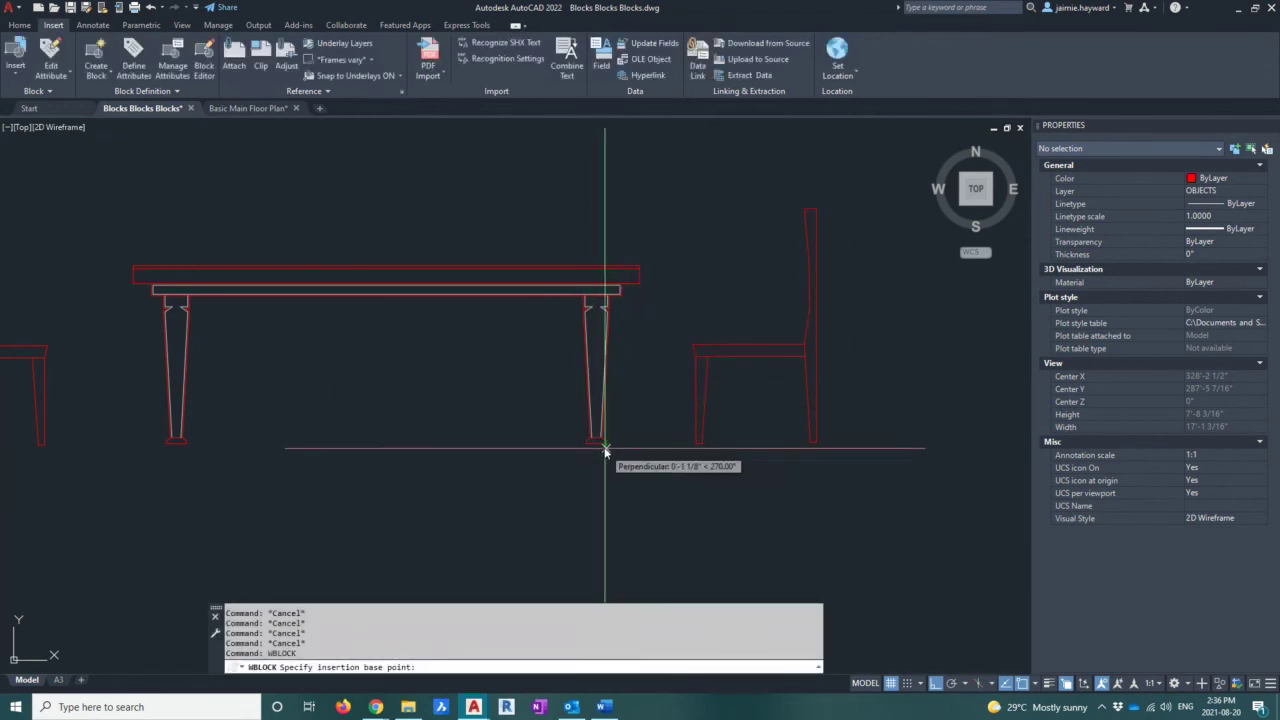
click(604, 453)
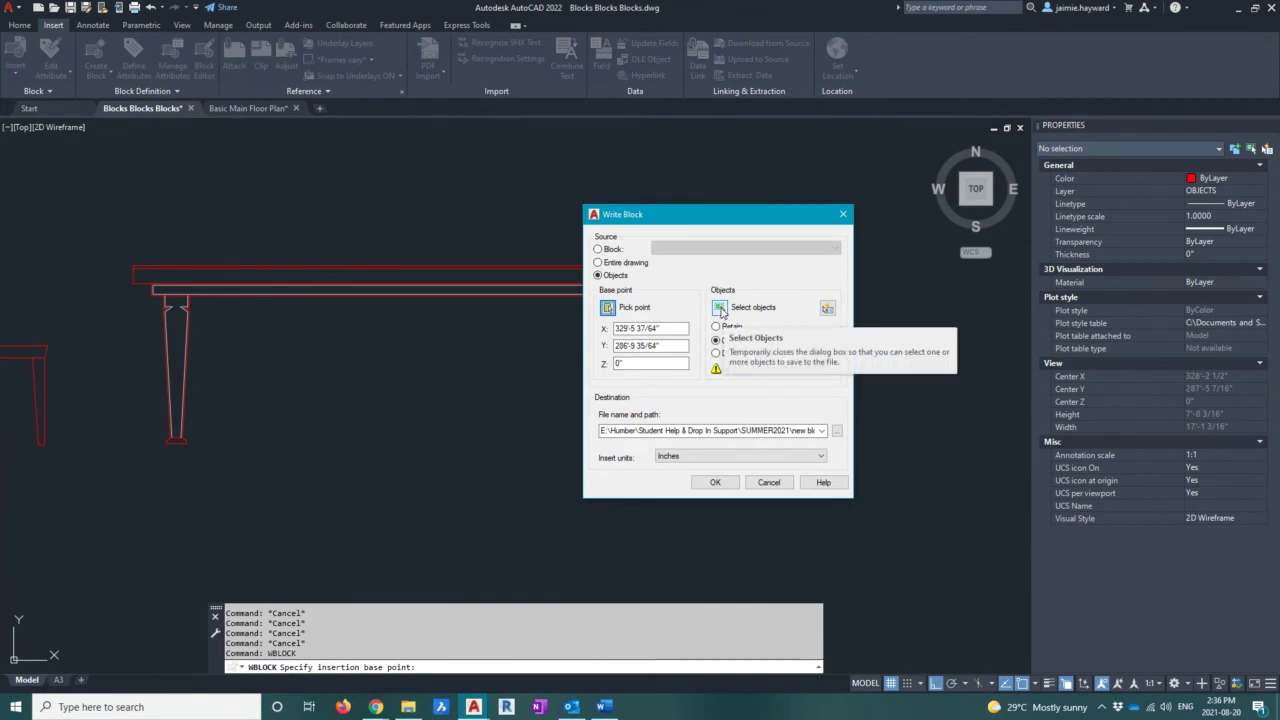
Step: Select all 24 dining table objects with a crossing window for the export
click(720, 309)
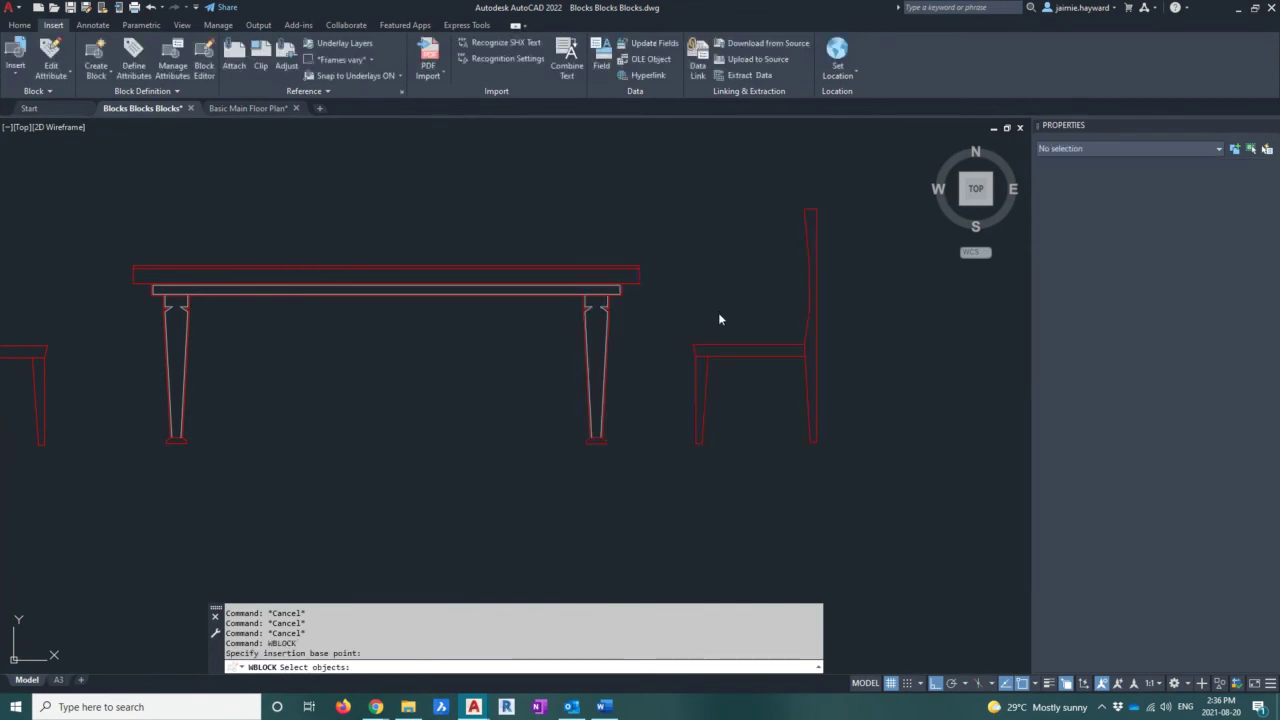
click(646, 484)
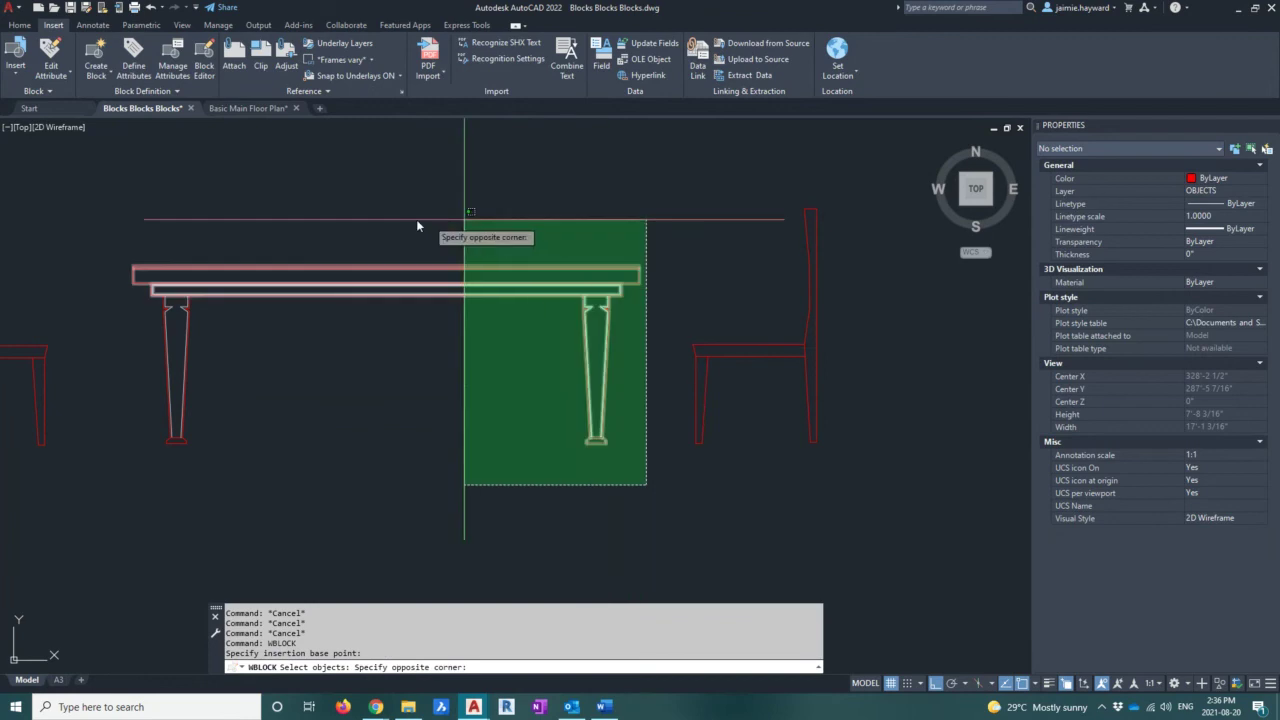
click(100, 233)
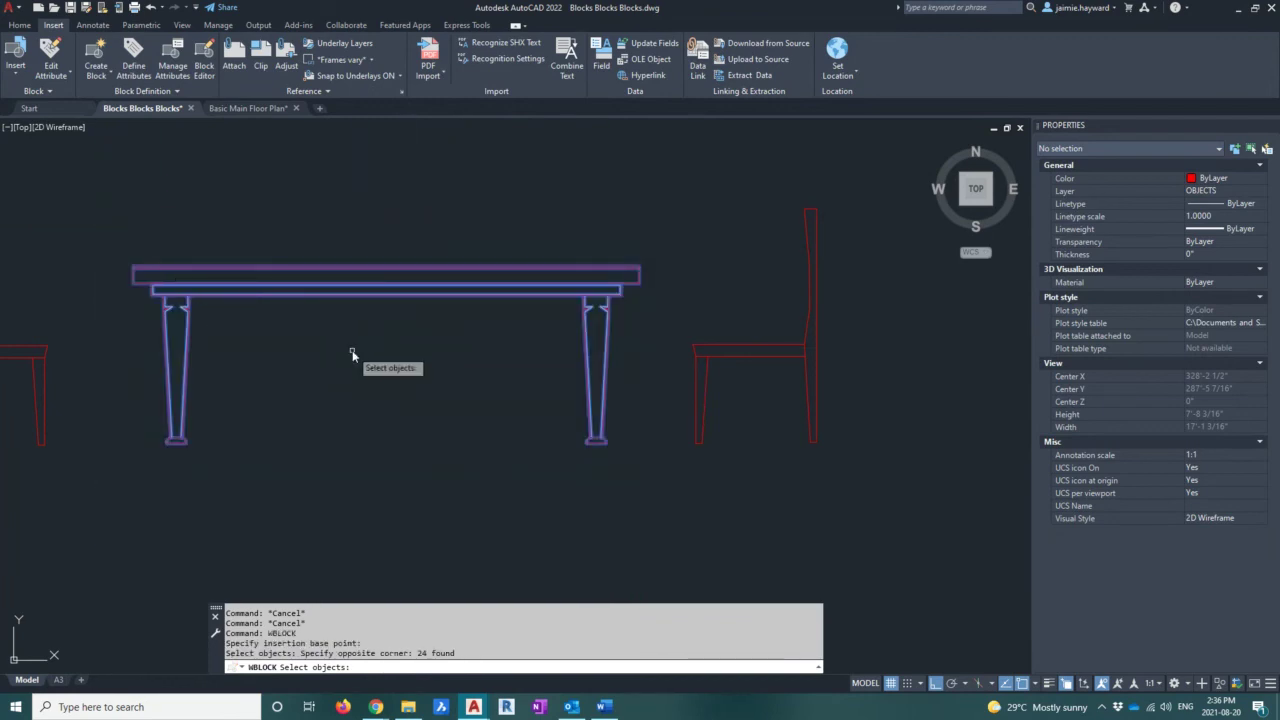
key(Return)
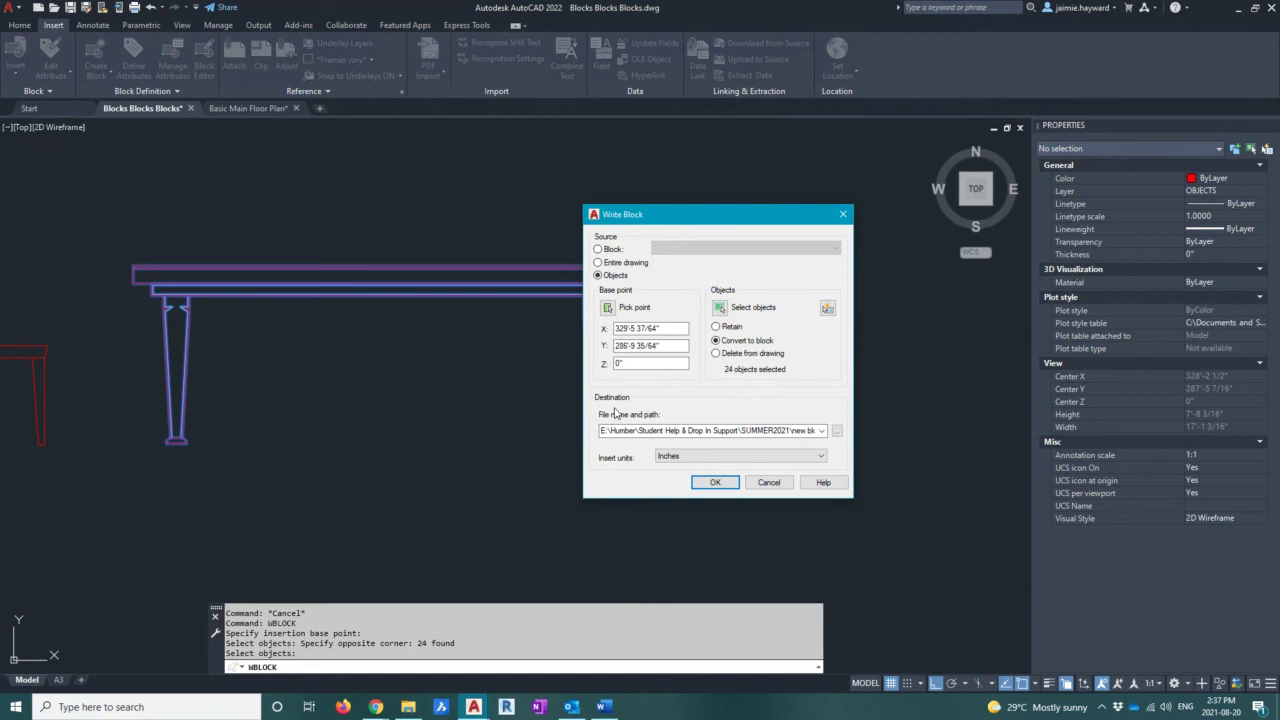
Step: Set the export destination to a file named DINING TABLE in the SUMMER2021 folder
click(837, 430)
click(838, 431)
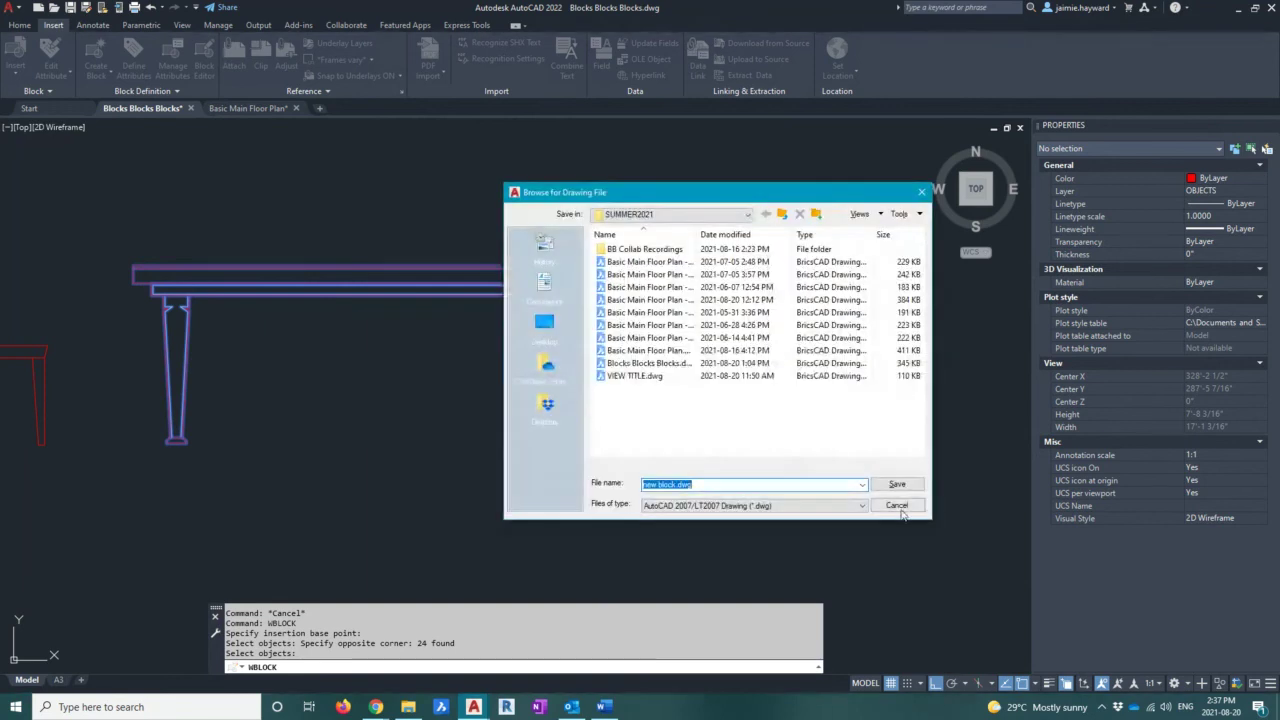
click(899, 507)
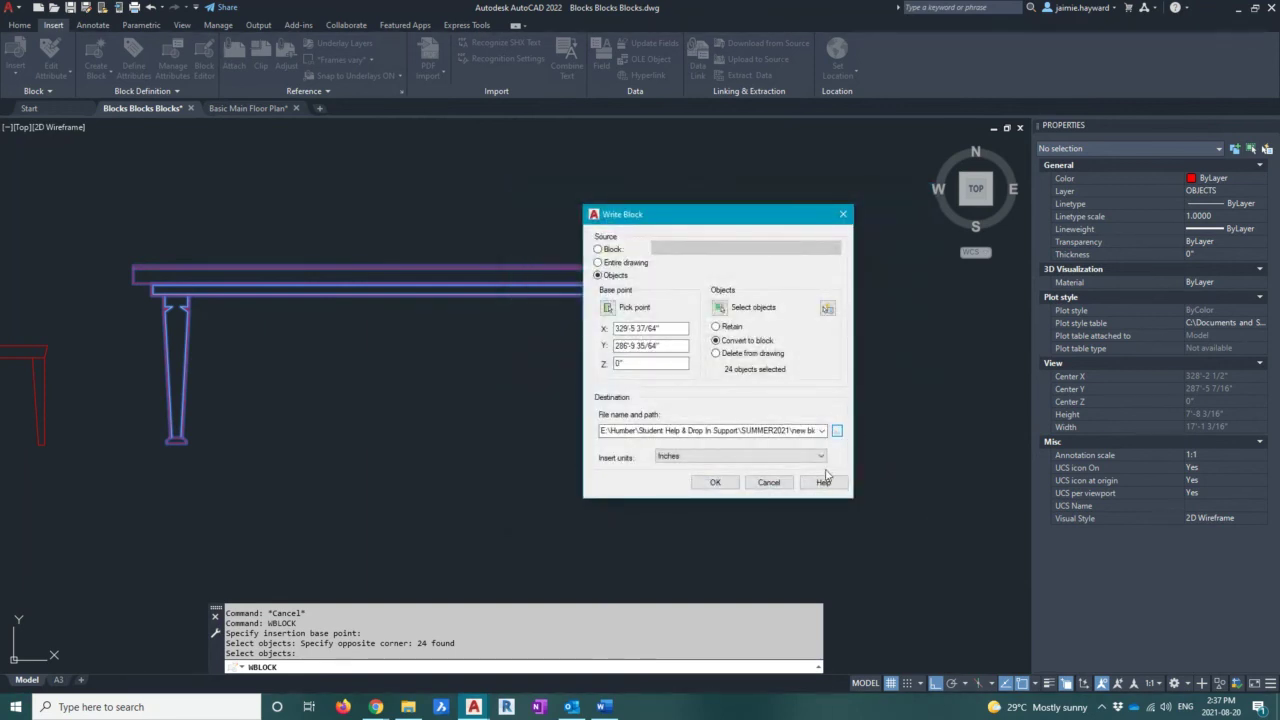
click(838, 431)
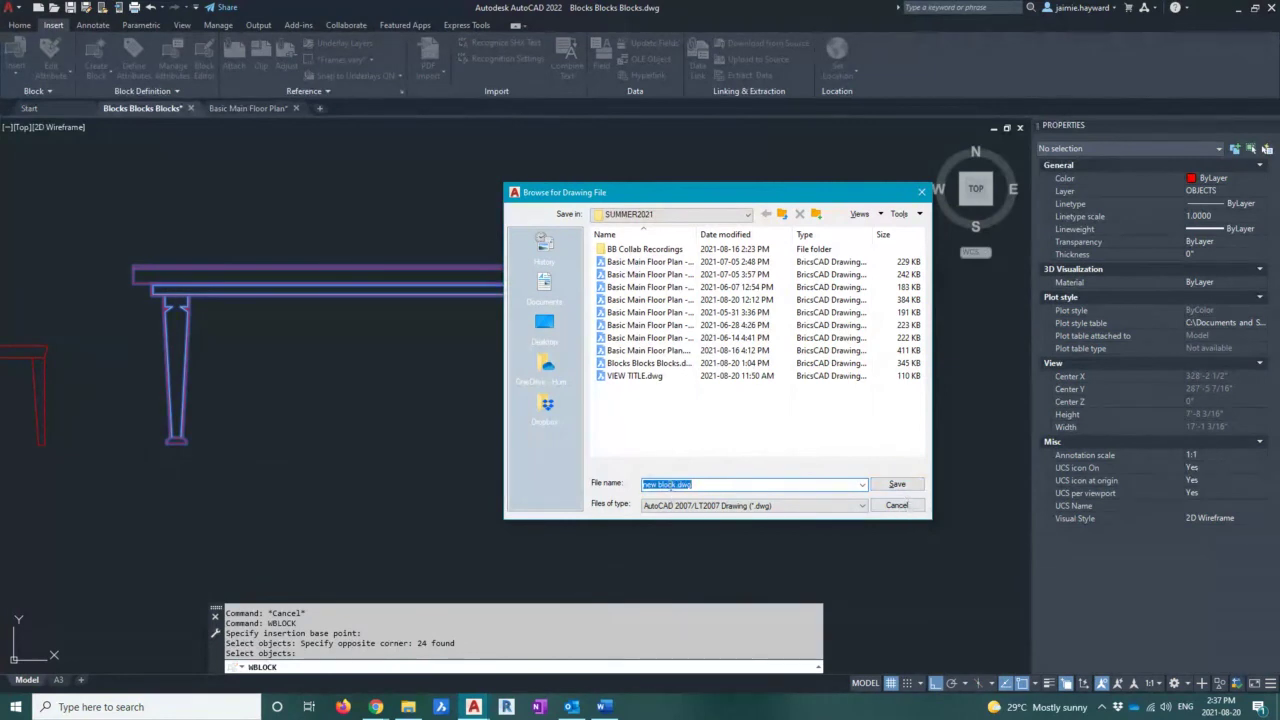
text(DINING TABLE)
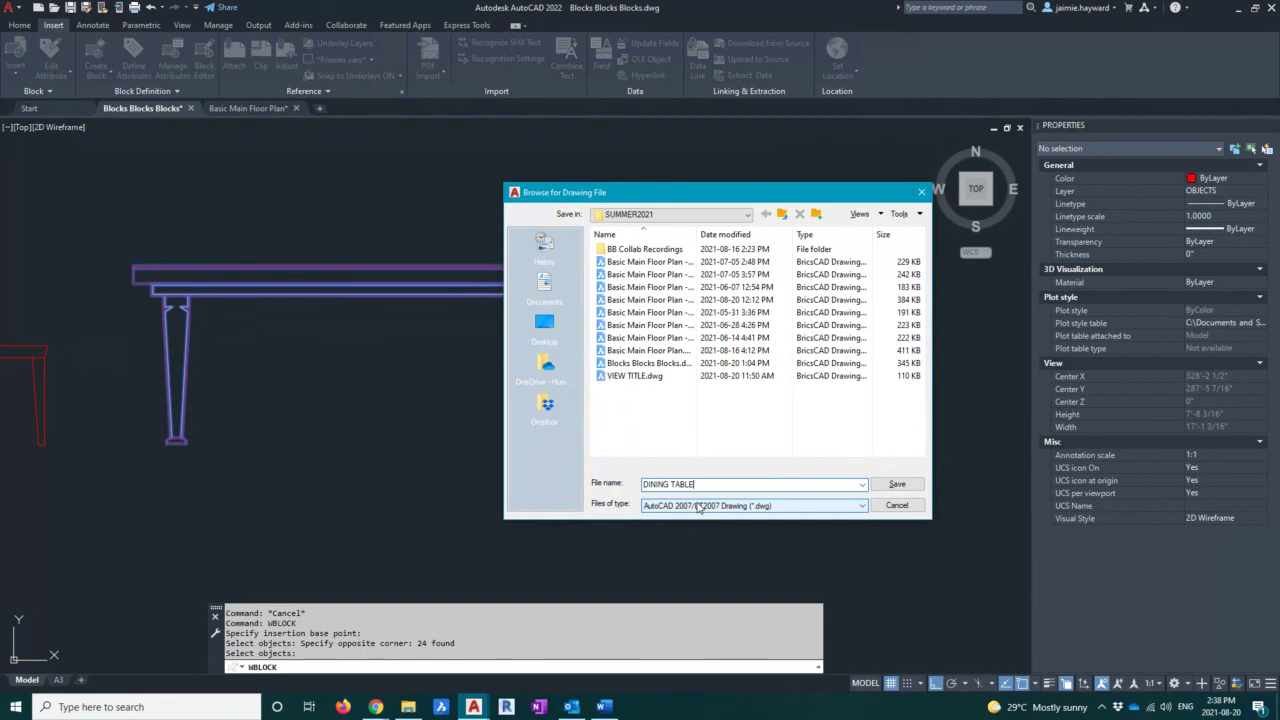
click(897, 484)
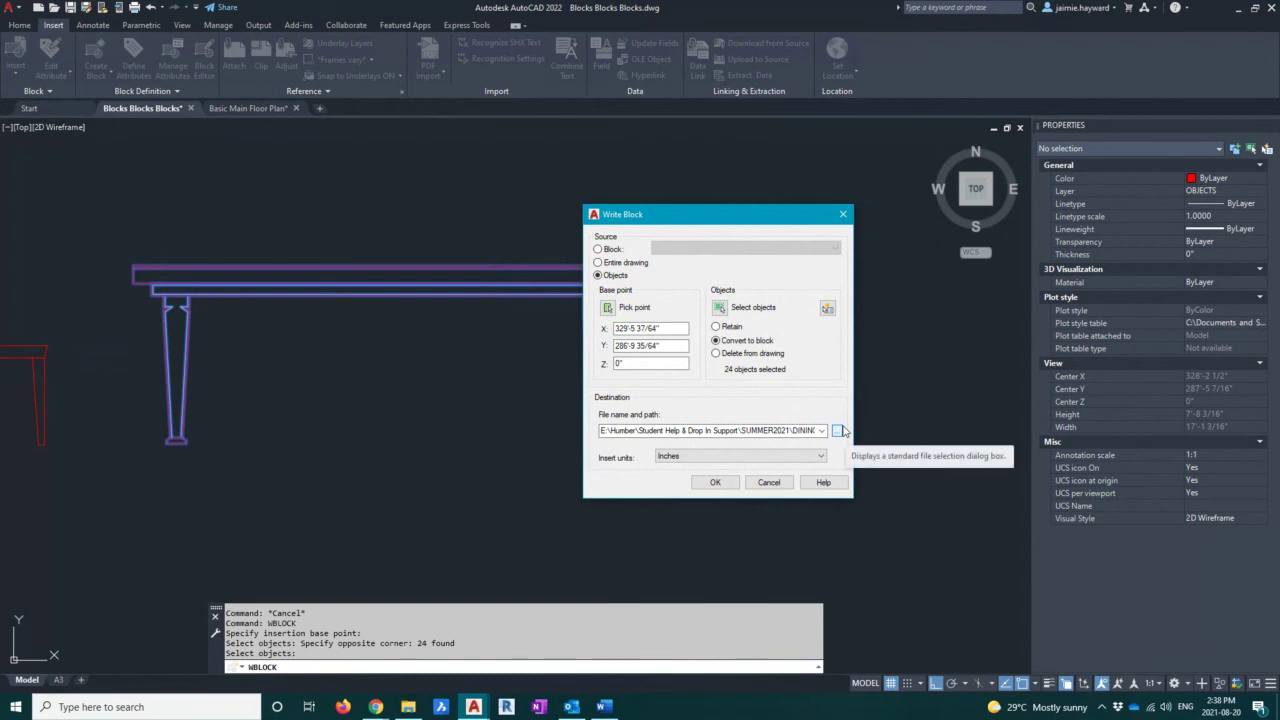
Step: Write out the DINING TABLE file and confirm the table is now a DINING TABLE block reference
click(843, 431)
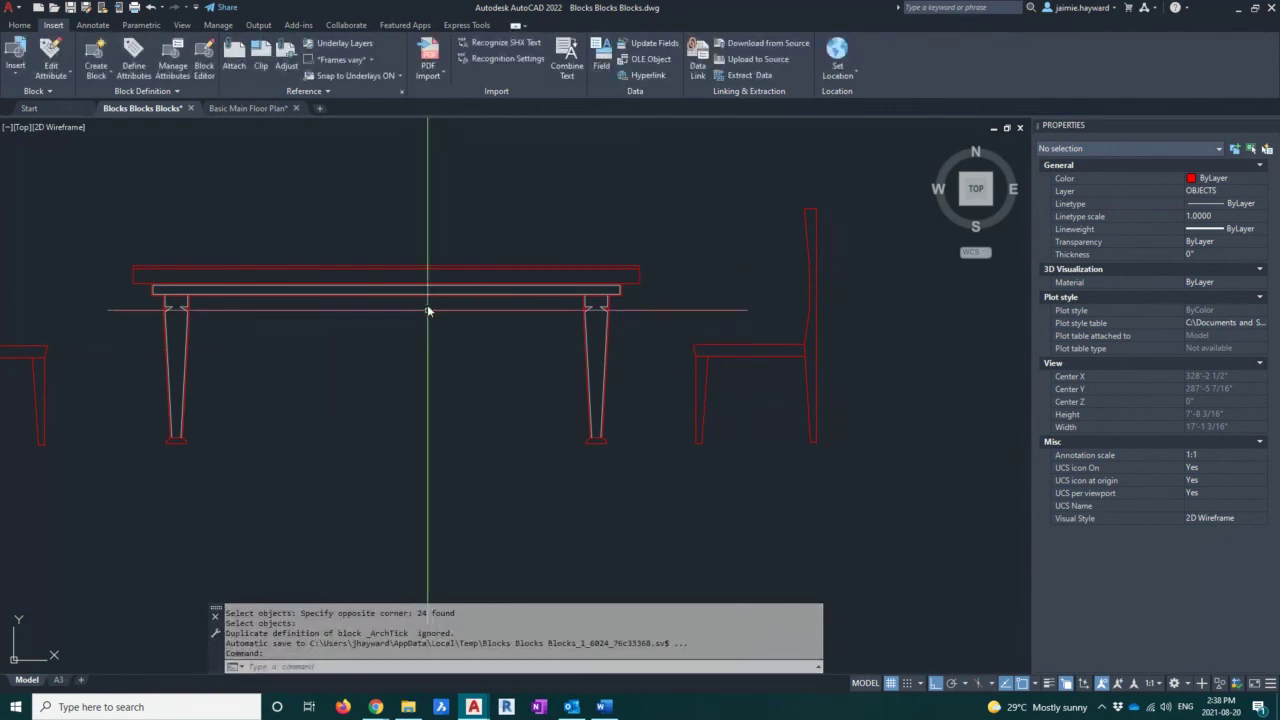
click(410, 262)
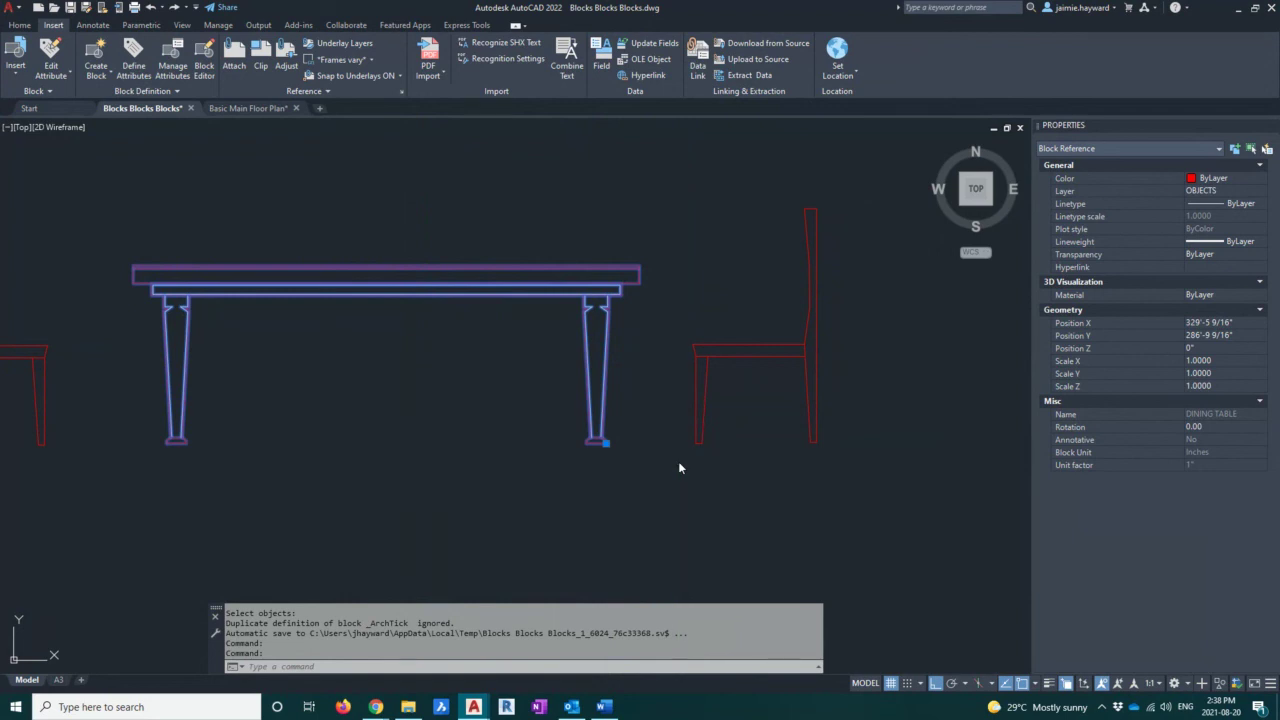
Step: Insert a second DINING TABLE block from the Insert gallery just below the table-and-chairs set
key(Escape)
key(Escape)
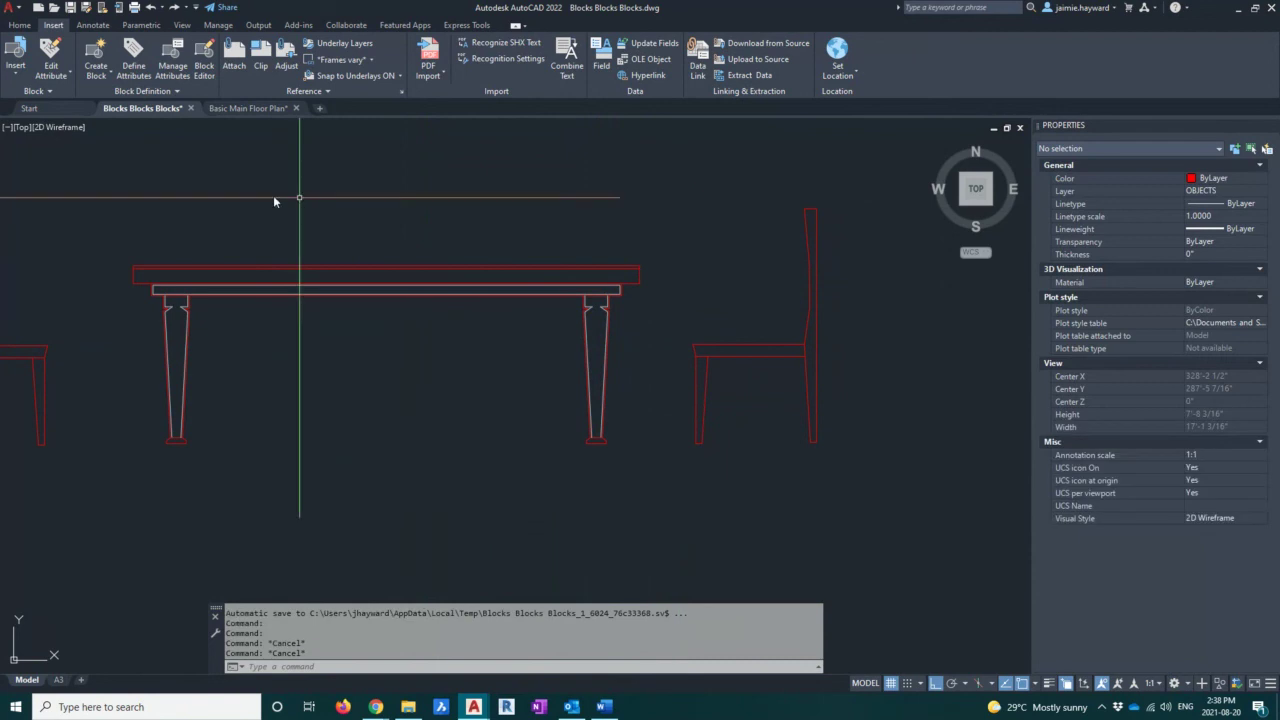
click(15, 66)
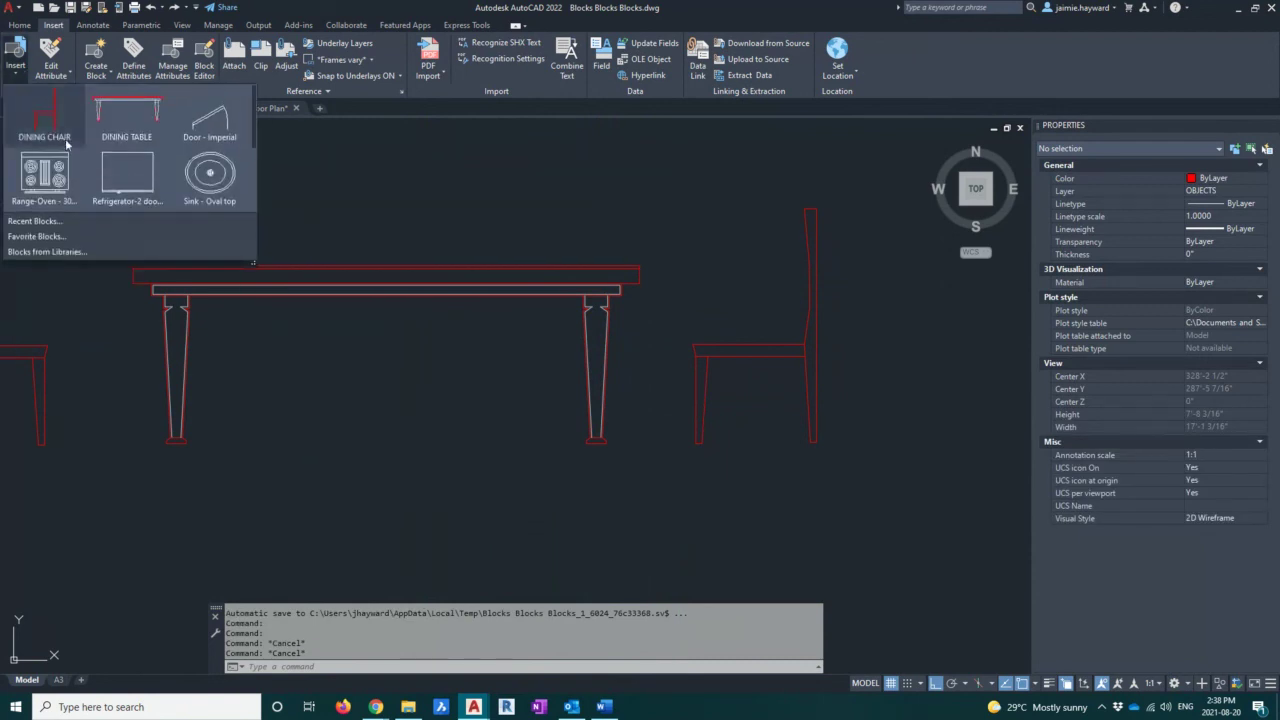
click(127, 117)
scroll(385, 449, down, 3)
middle_drag(425, 436, 530, 386)
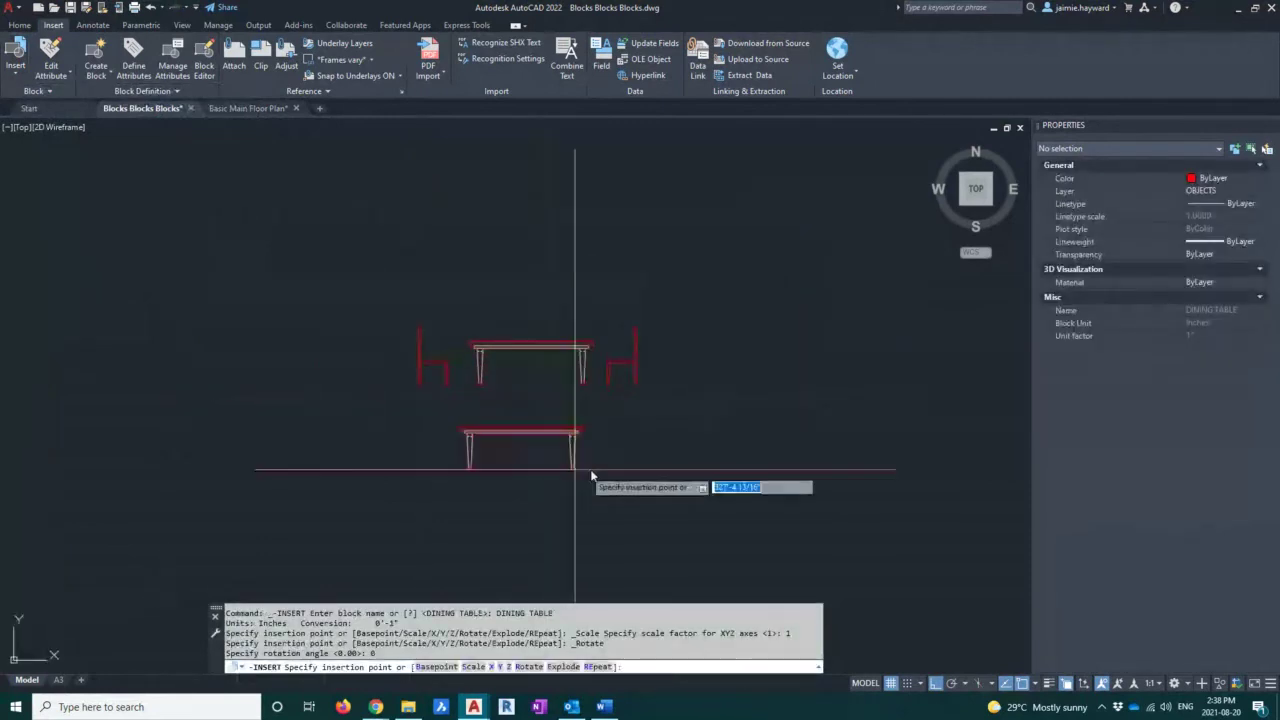
click(619, 472)
key(Escape)
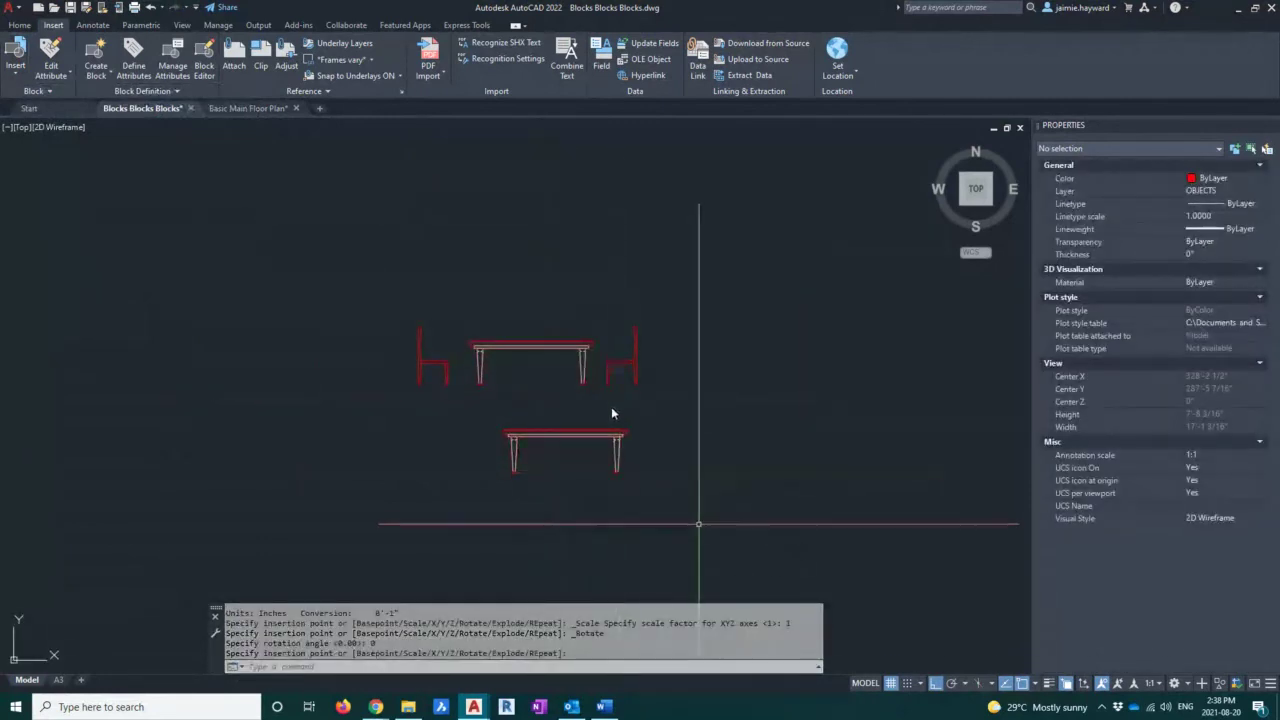
scroll(583, 370, up, 2)
middle_drag(583, 370, 529, 357)
key(Escape)
Step: Switch to Basic Main Floor Plan and open the Blocks palette with the I command
click(252, 109)
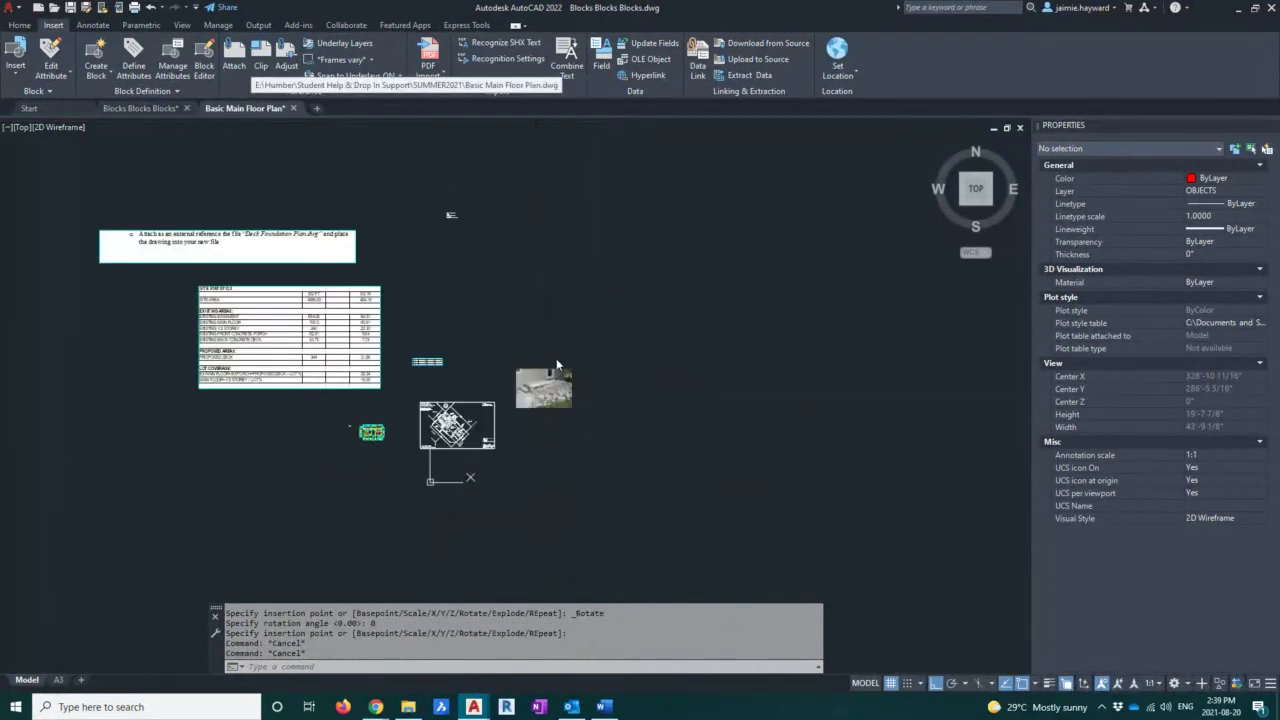
key(Escape)
key(Escape)
middle_drag(445, 300, 498, 318)
click(15, 62)
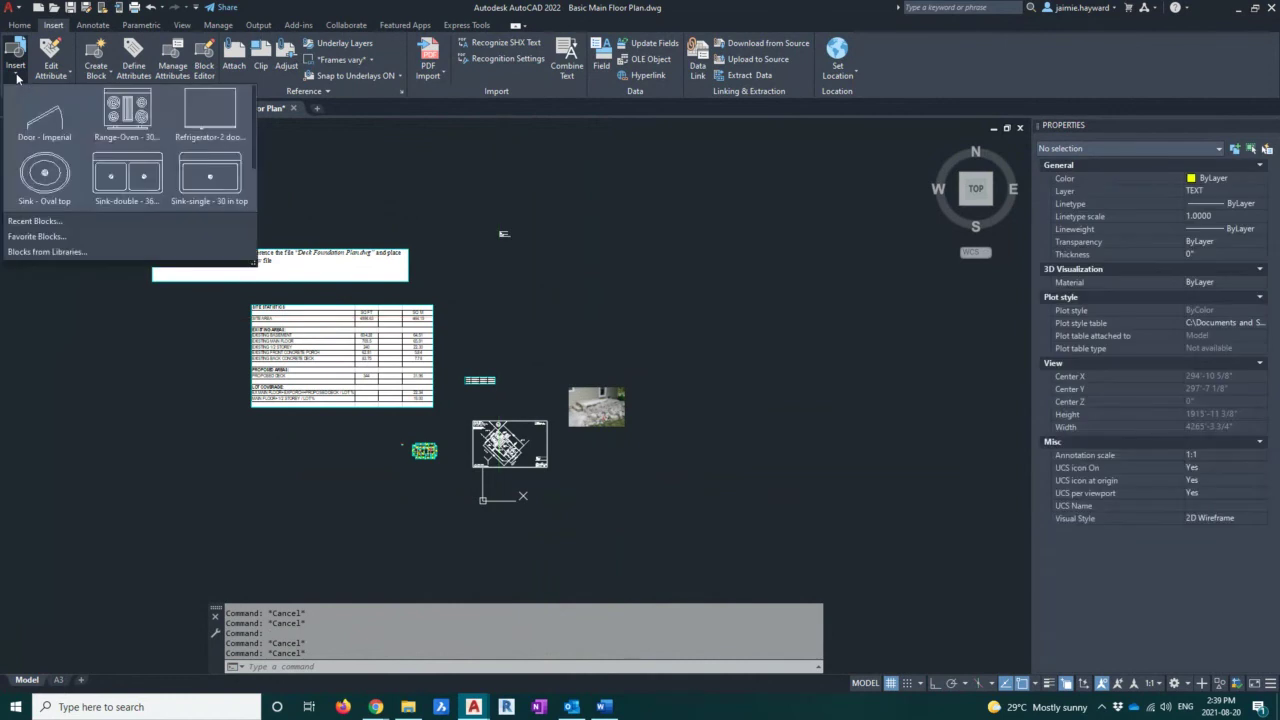
click(614, 273)
key(Escape)
key(Escape)
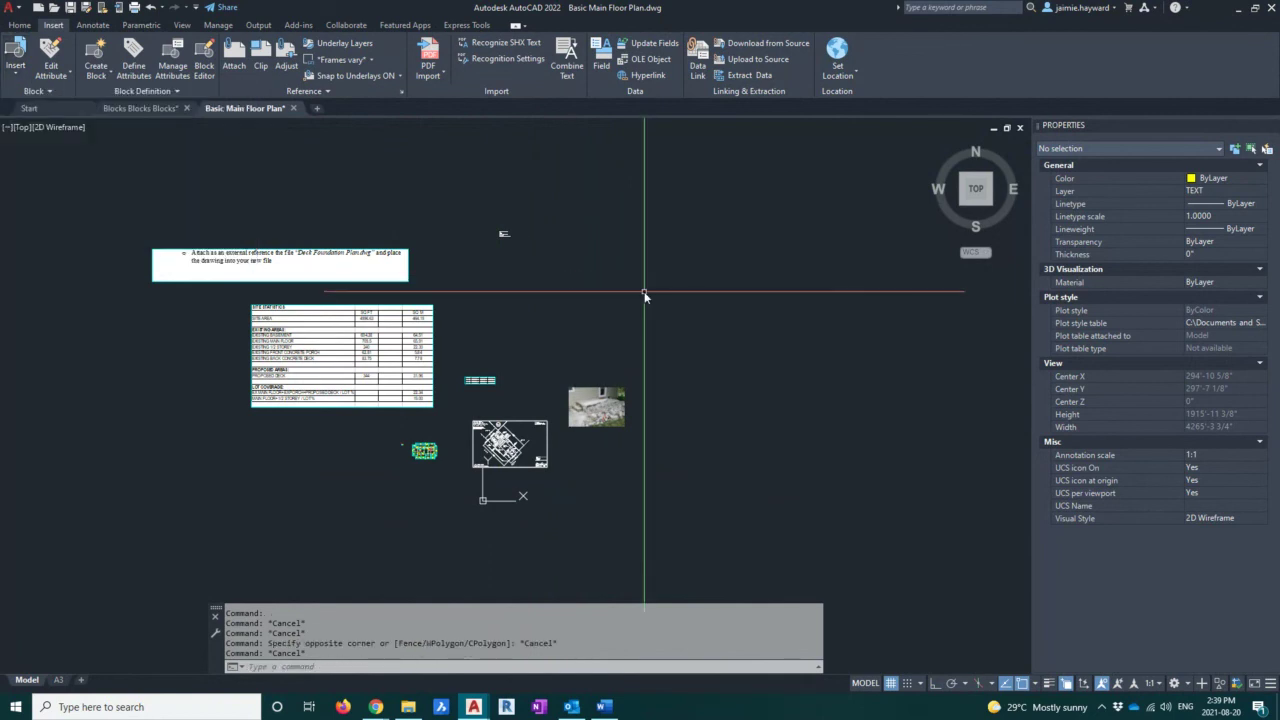
text(i)
key(Return)
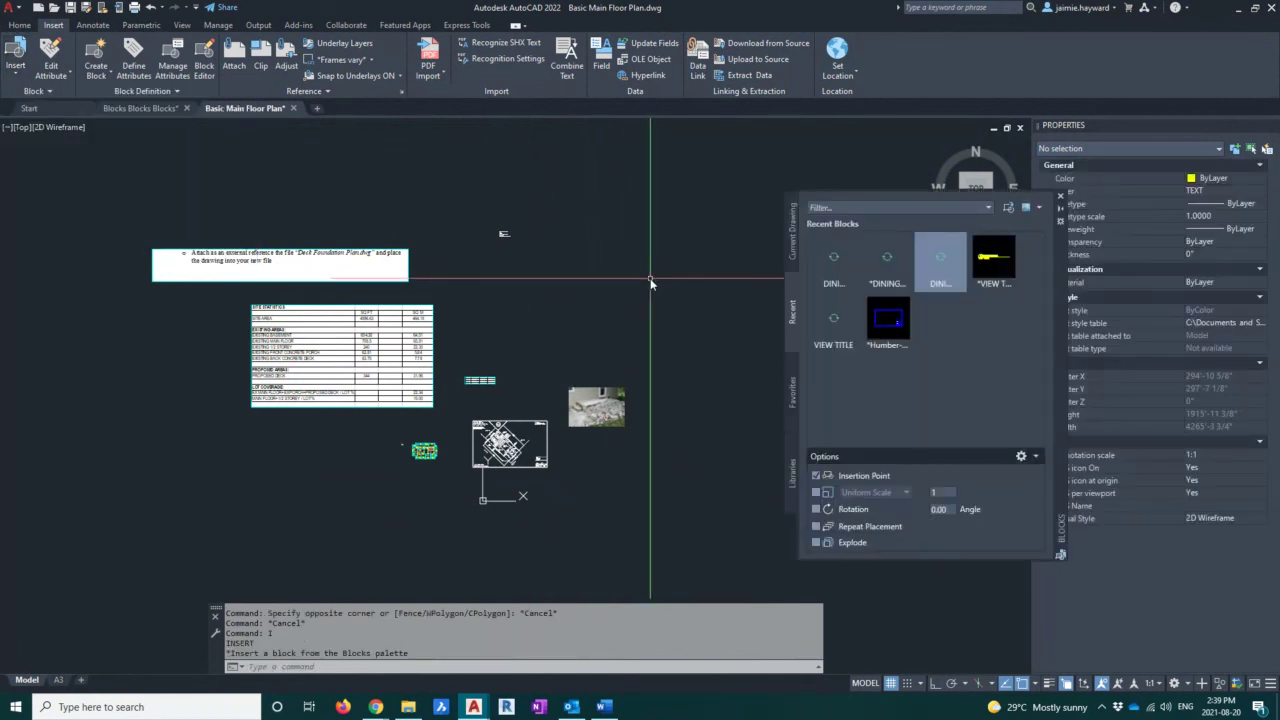
Step: Place the DINING TABLE block from Recent Blocks into the floor plan and zoom in on it
click(828, 272)
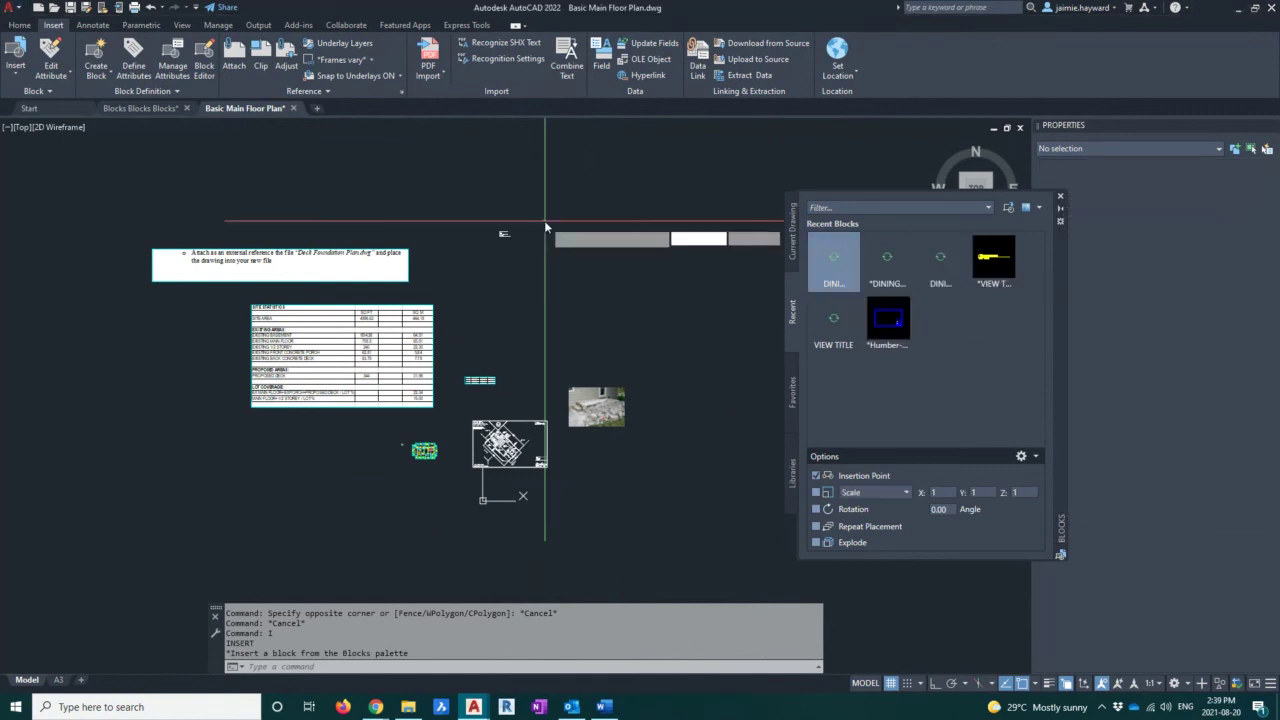
scroll(537, 303, up, 2)
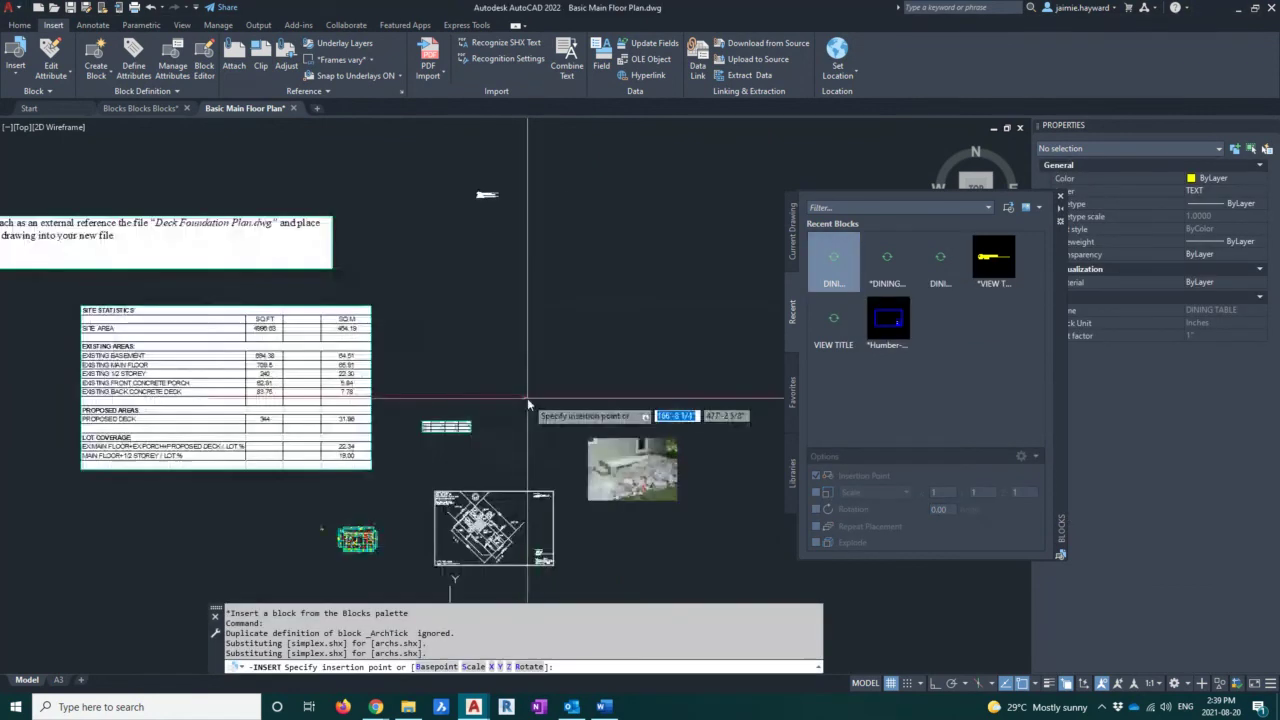
click(537, 325)
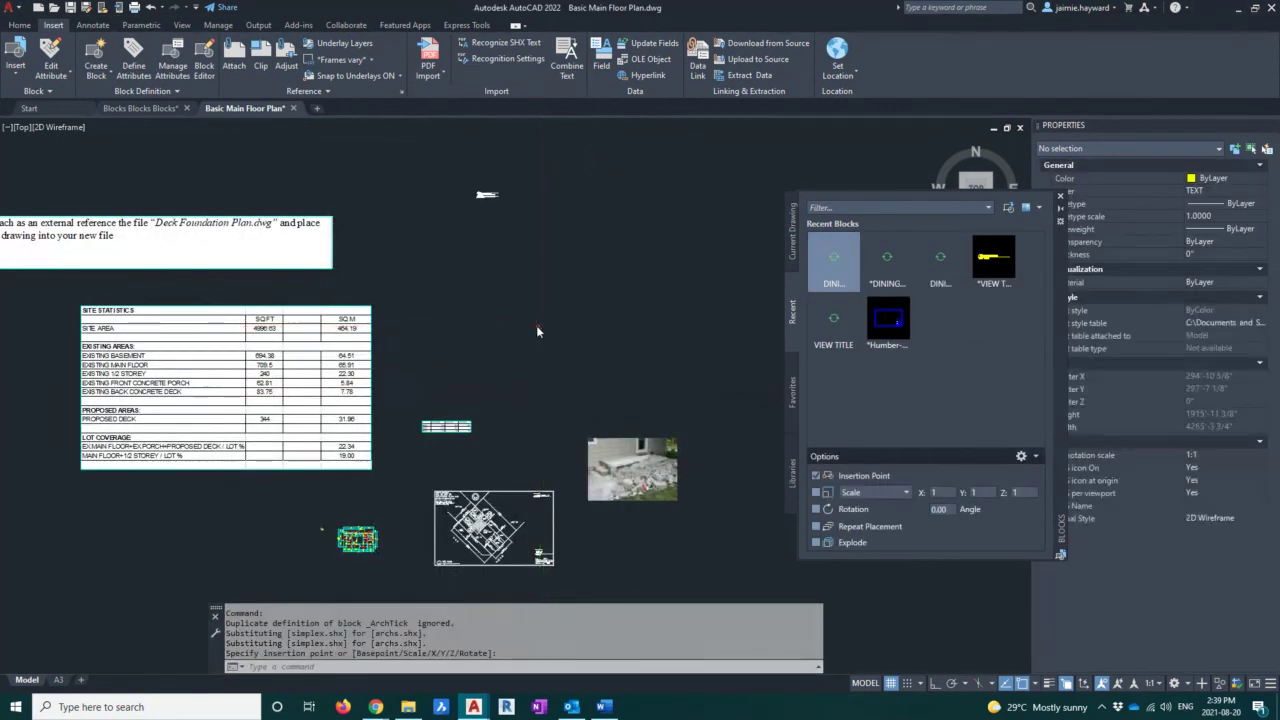
scroll(565, 324, up, 5)
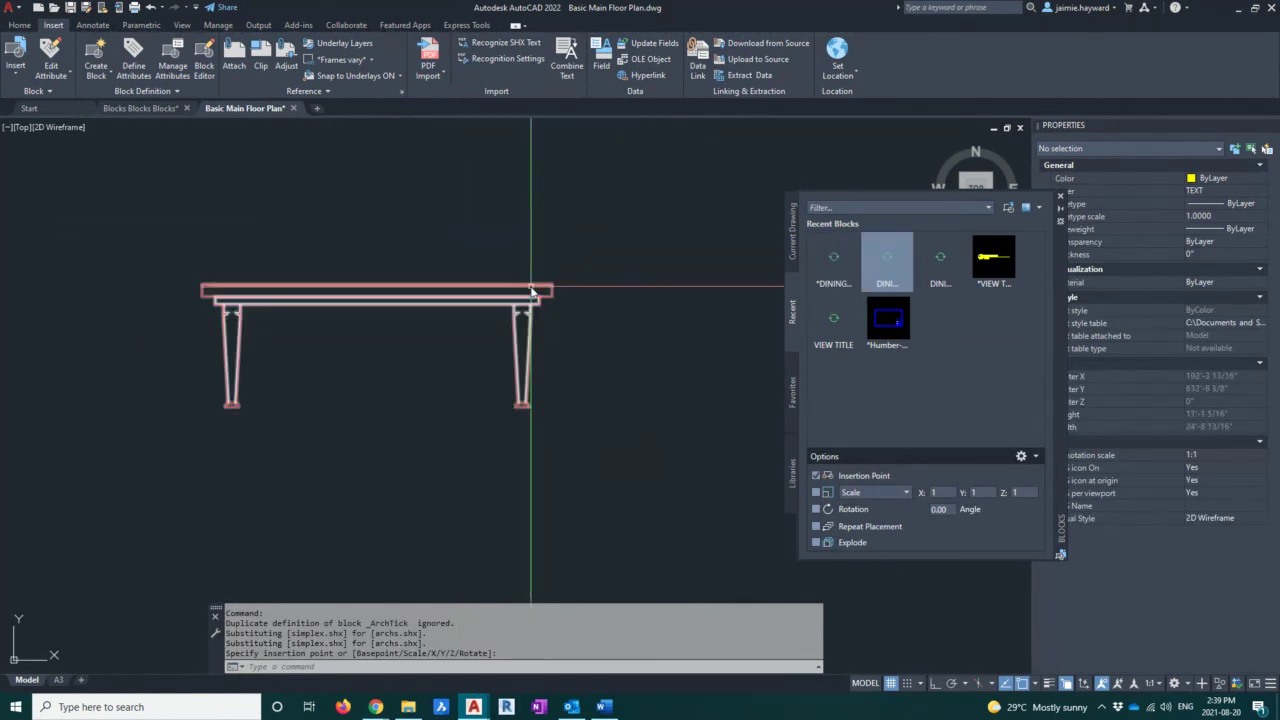
mouse_move(532, 290)
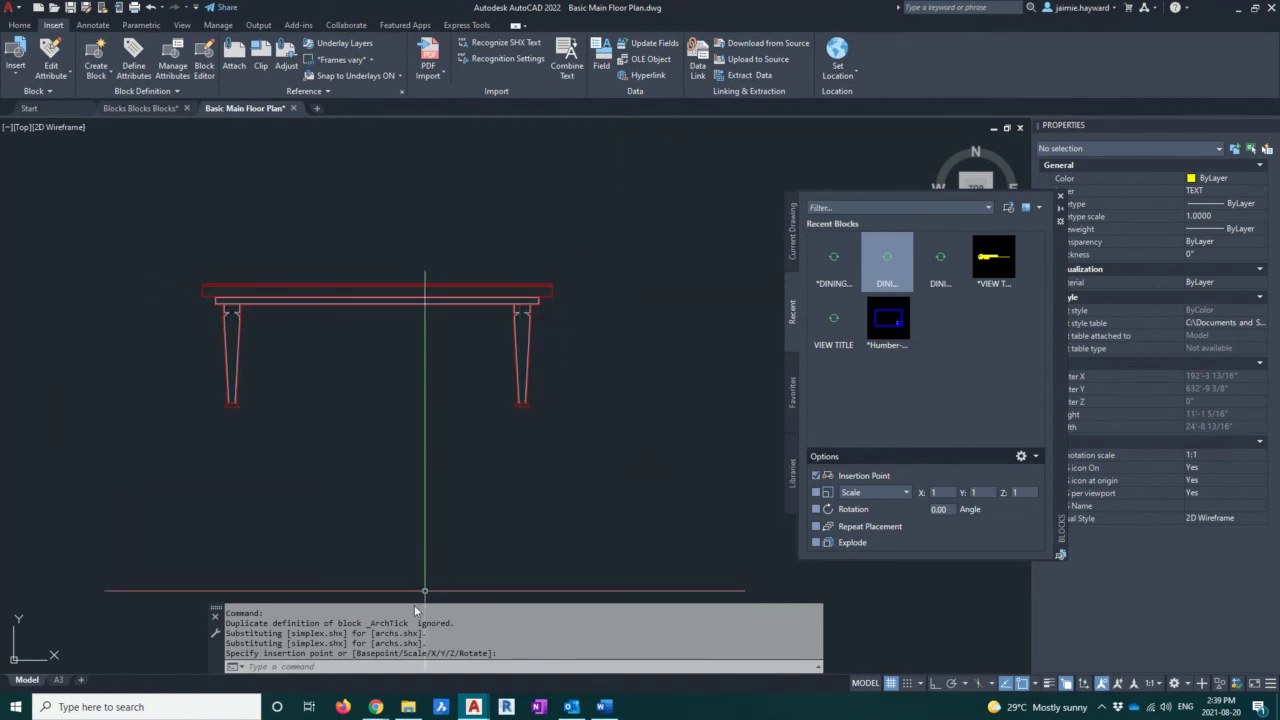
click(407, 707)
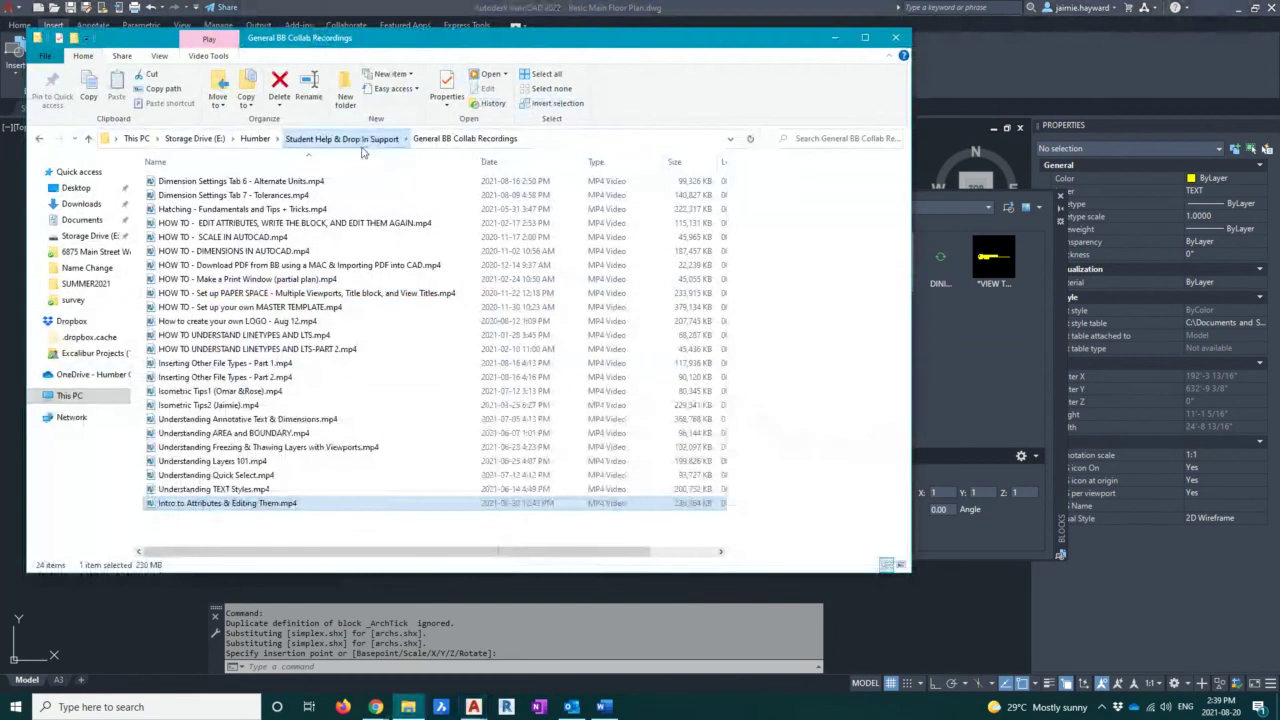
click(341, 138)
click(201, 252)
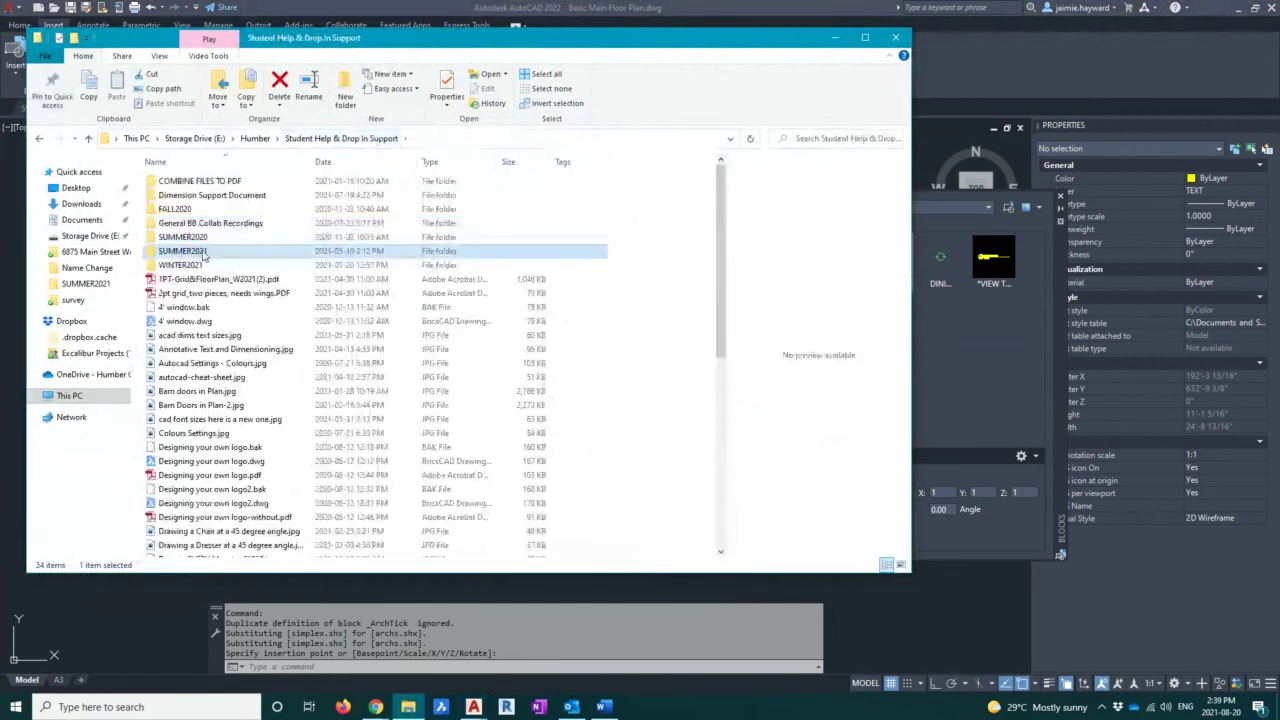
double_click(203, 252)
scroll(205, 456, down, 3)
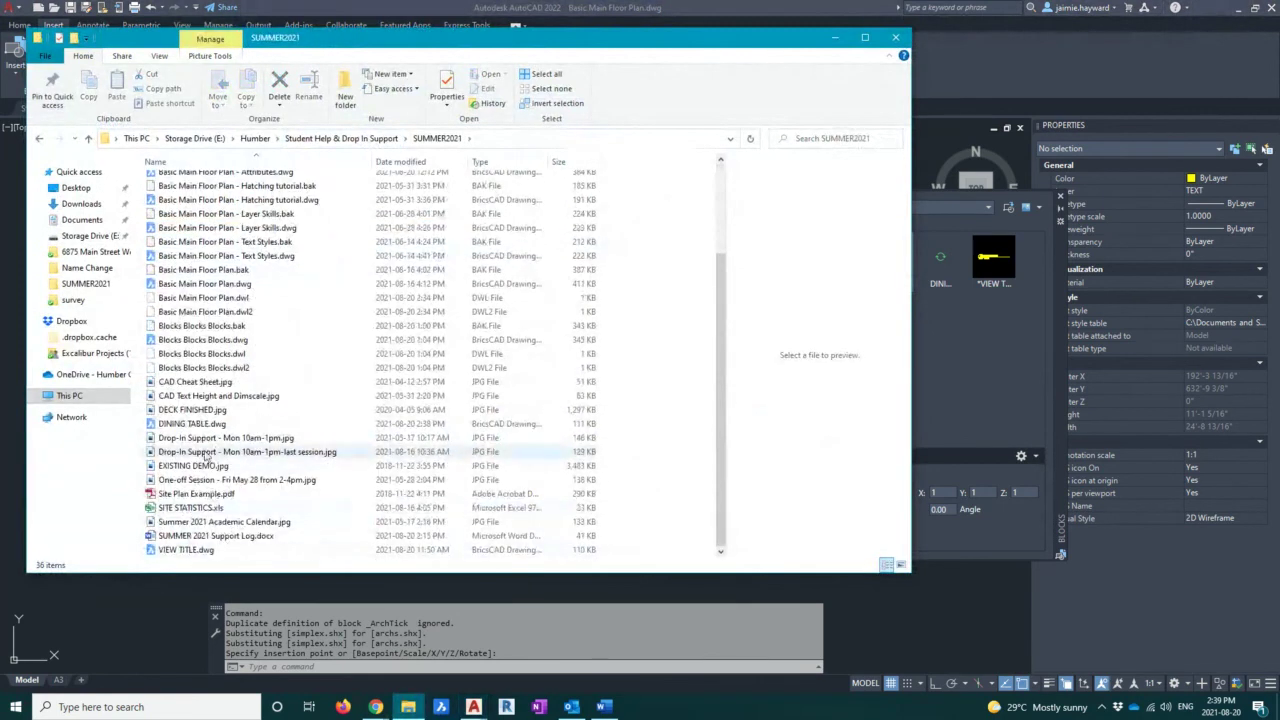
click(204, 426)
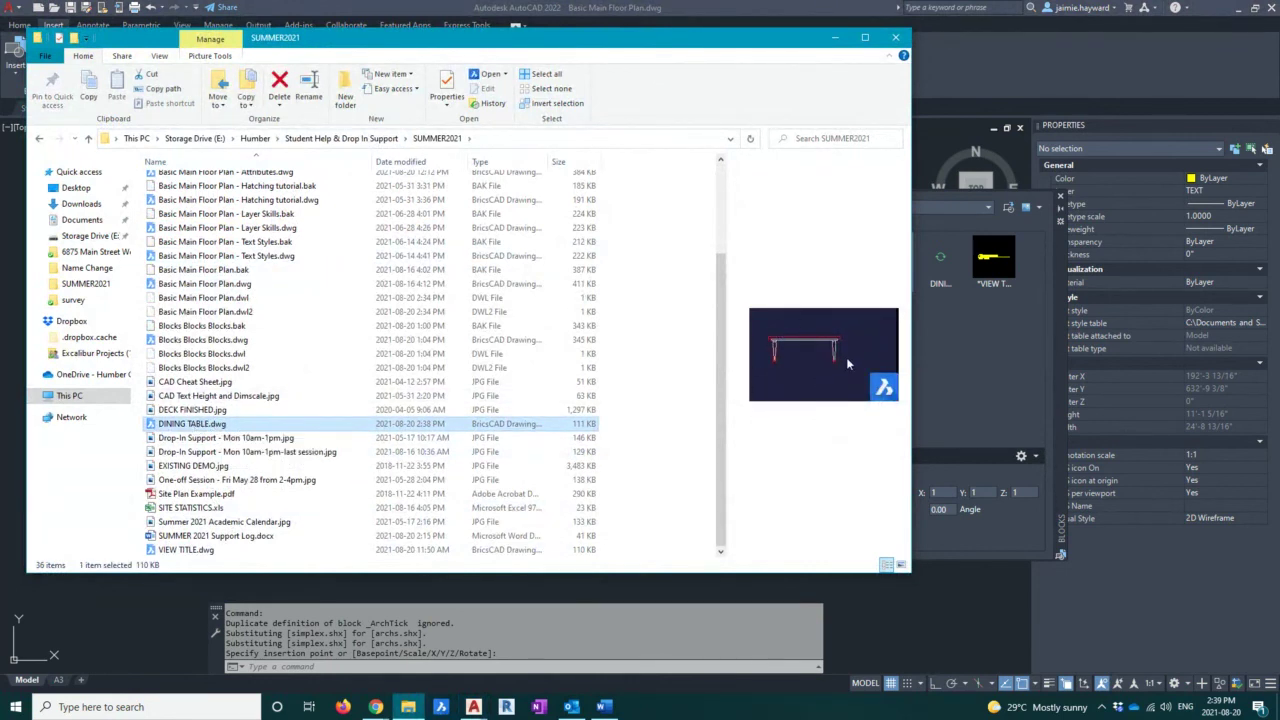
click(835, 43)
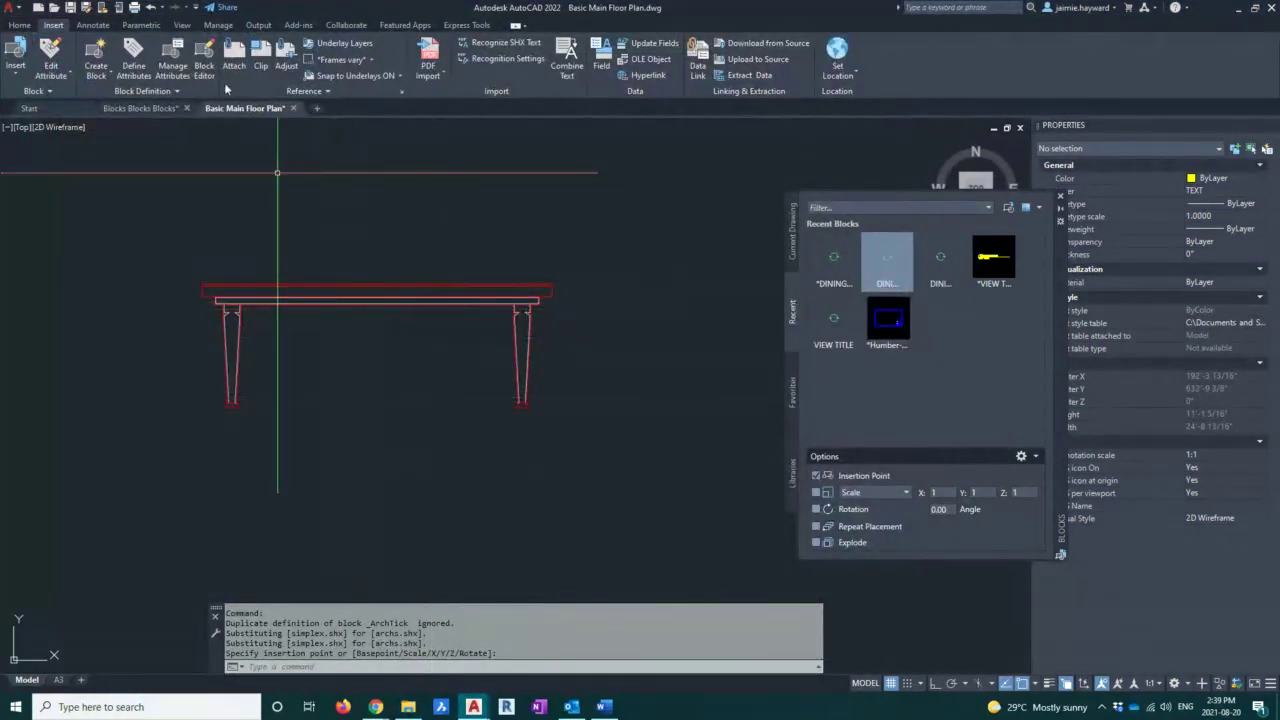
click(142, 108)
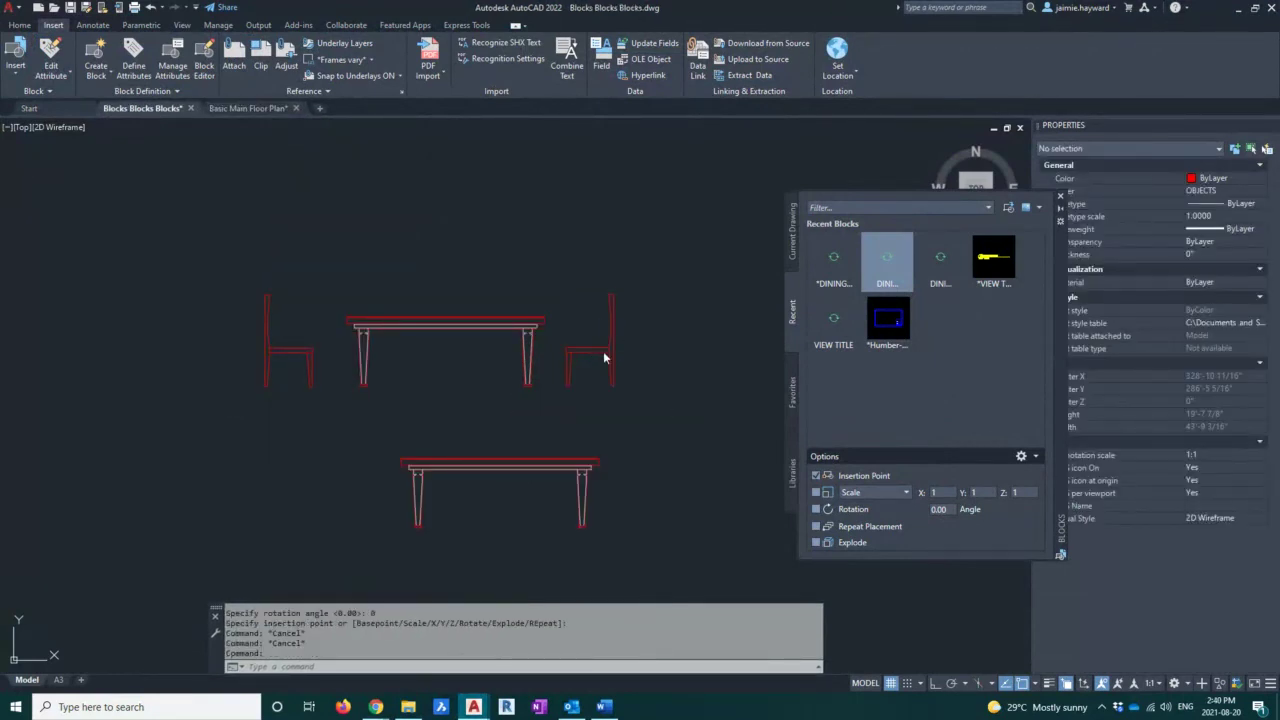
click(598, 352)
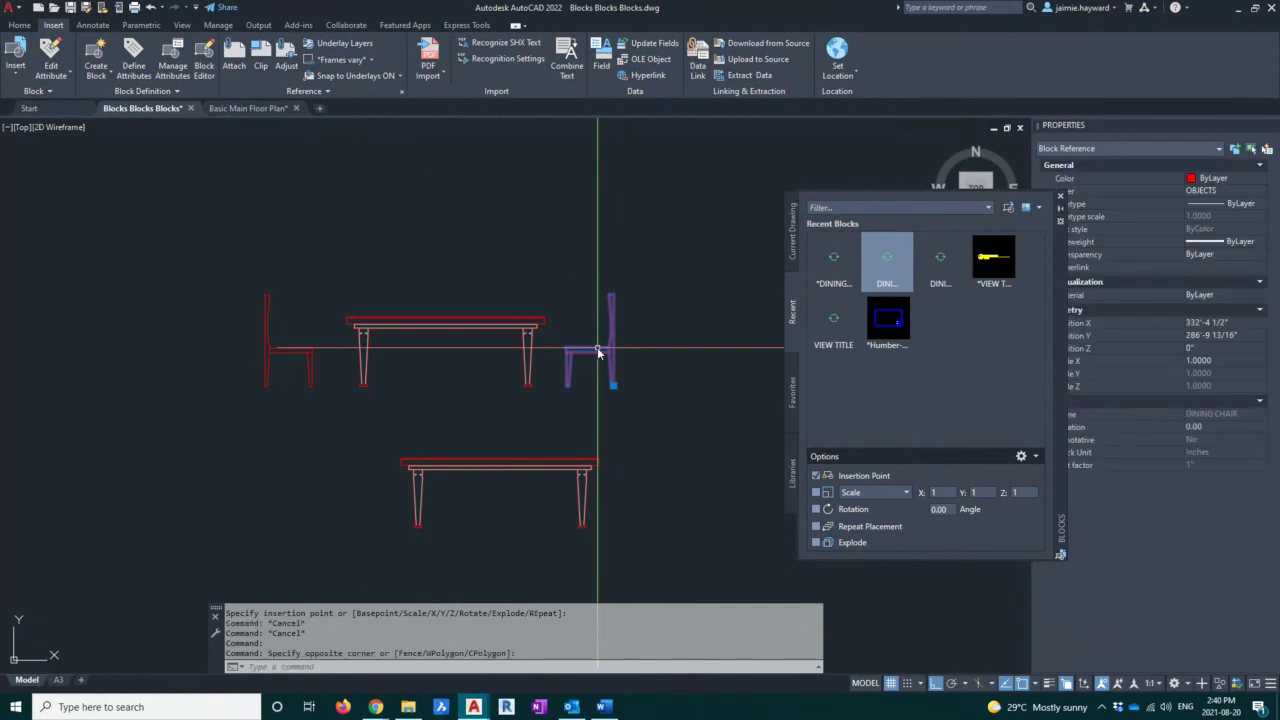
key(Escape)
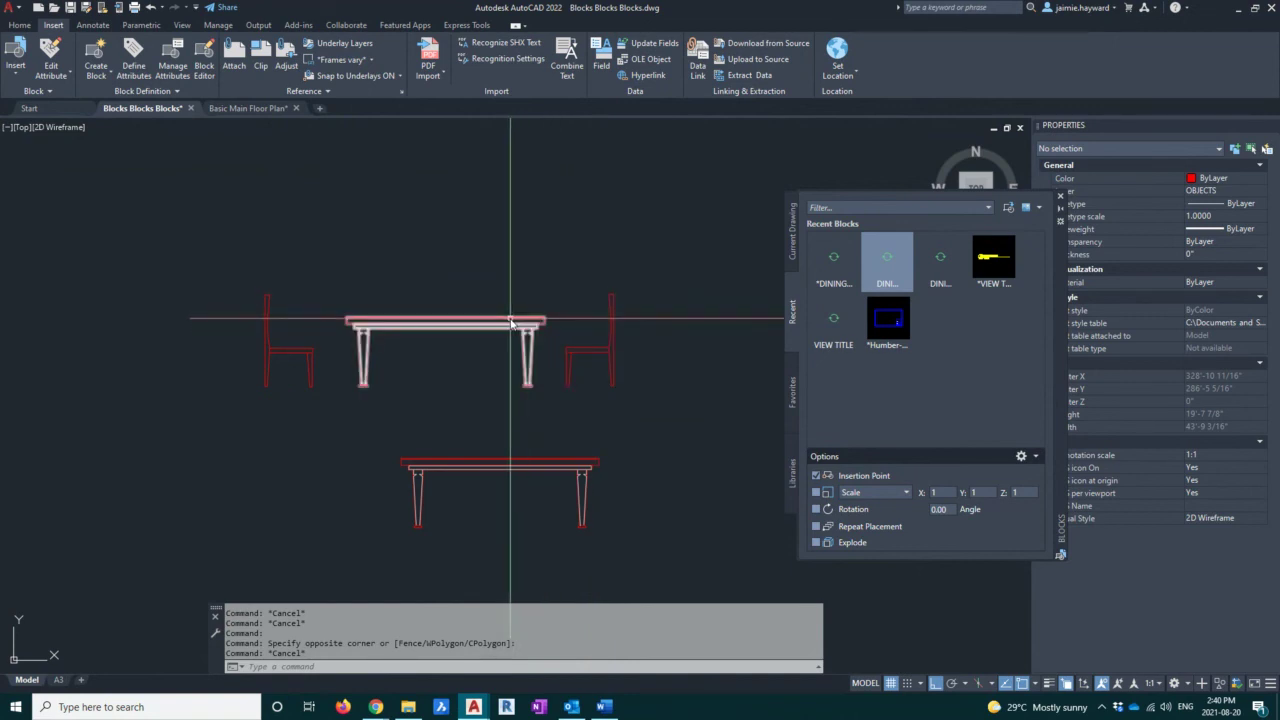
click(263, 108)
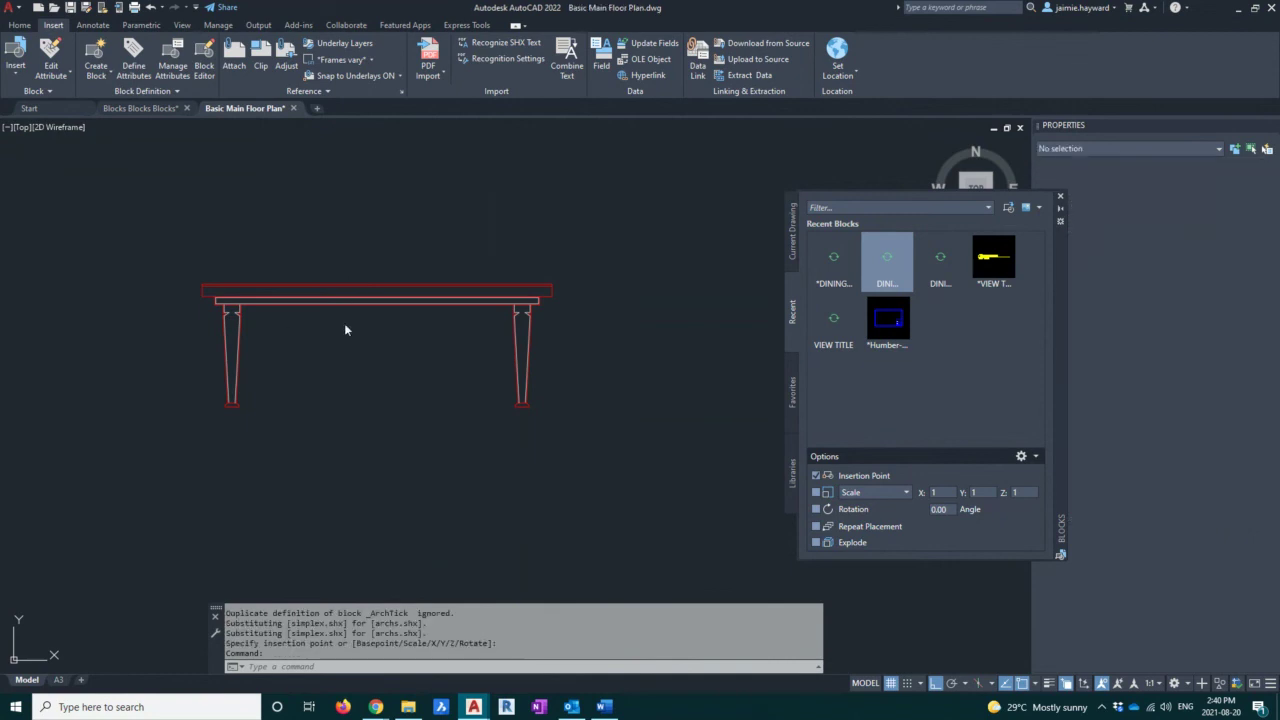
scroll(400, 330, down, 2)
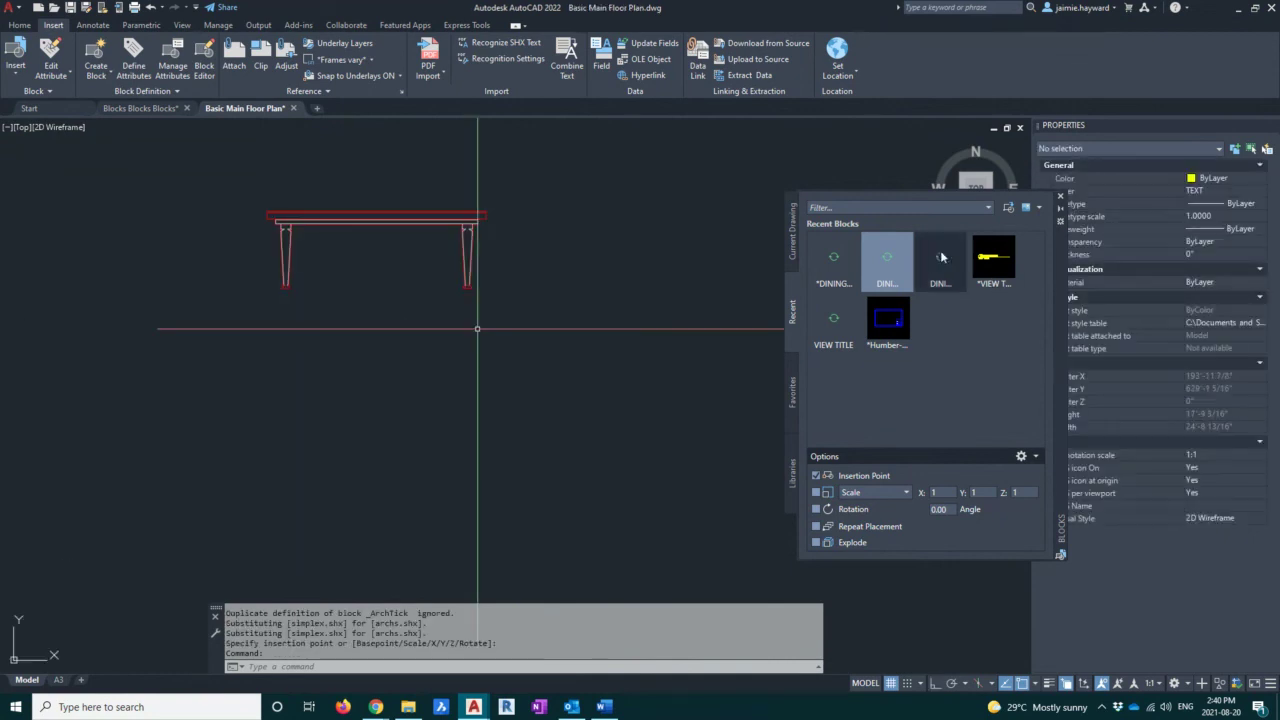
click(408, 707)
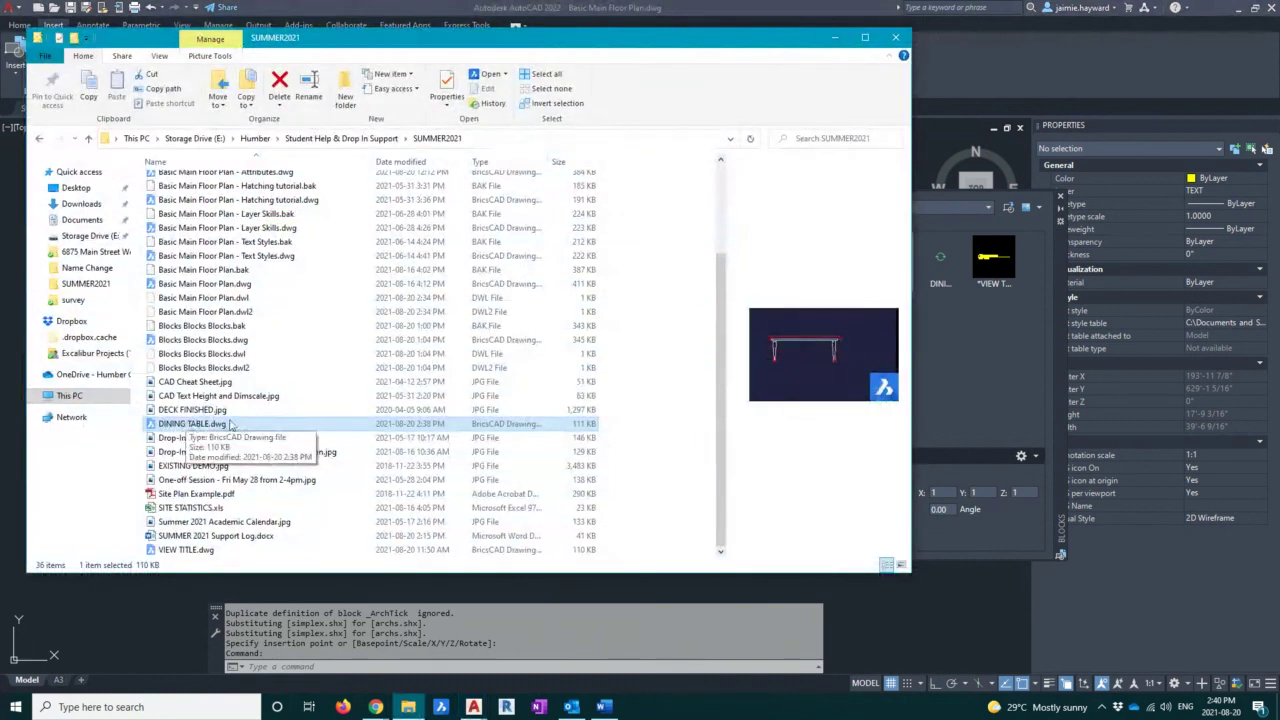
click(972, 61)
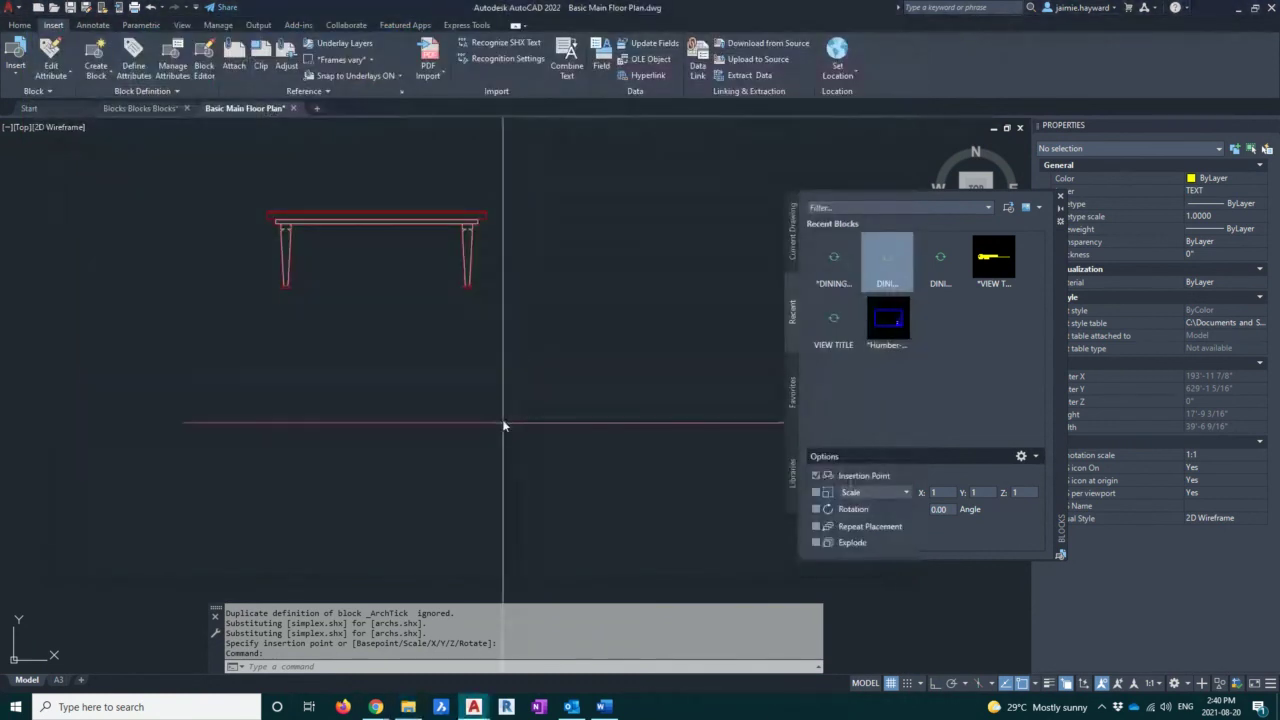
click(477, 393)
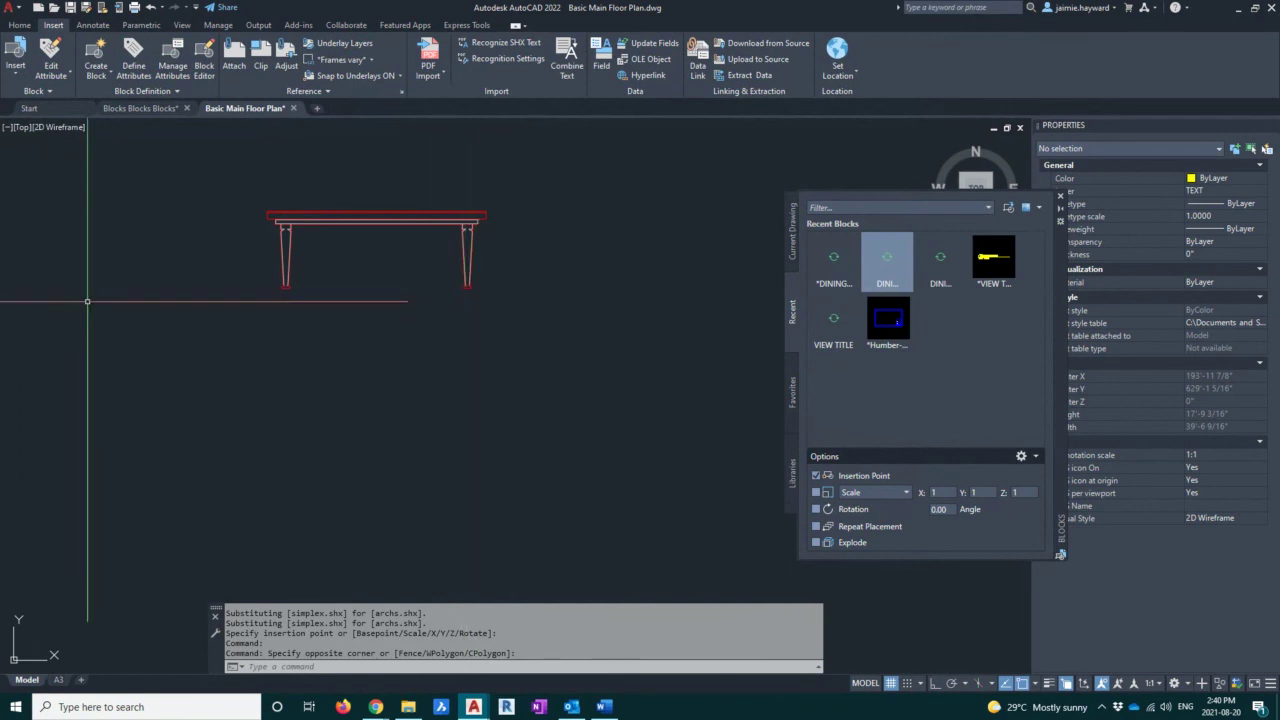
key(alt+Tab)
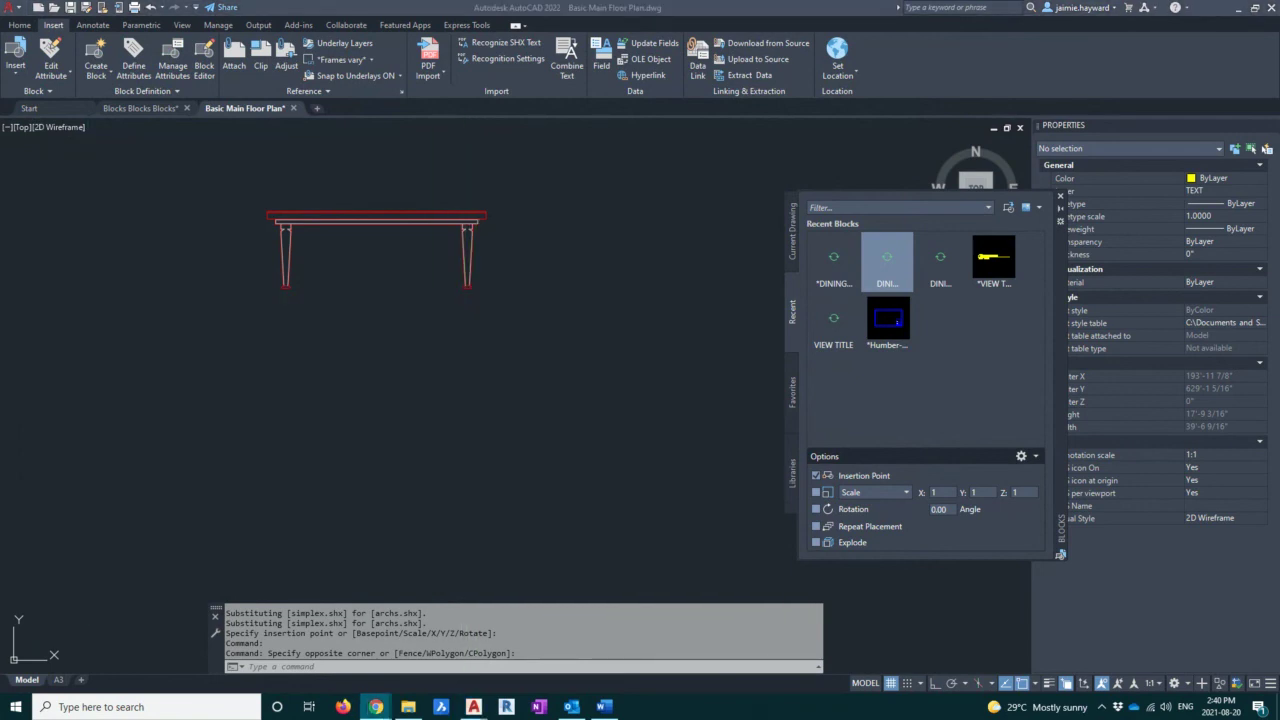